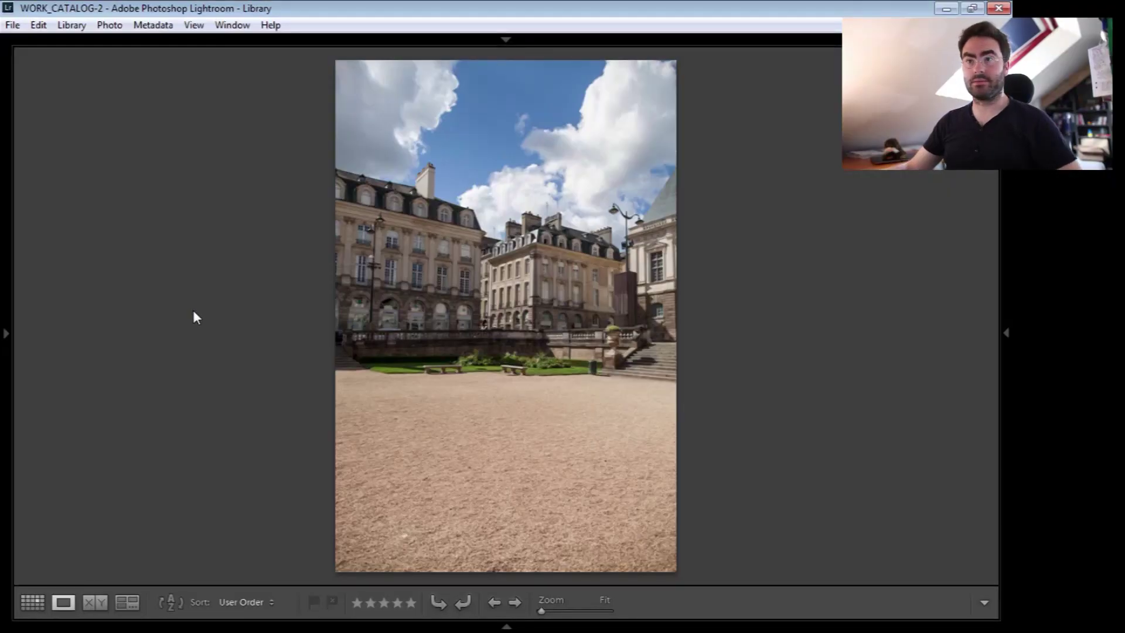
# Browse the five building photos in Lightroom, view them as a grid, then switch to Photoshop.
pyautogui.press('Right')
pyautogui.press('Right')
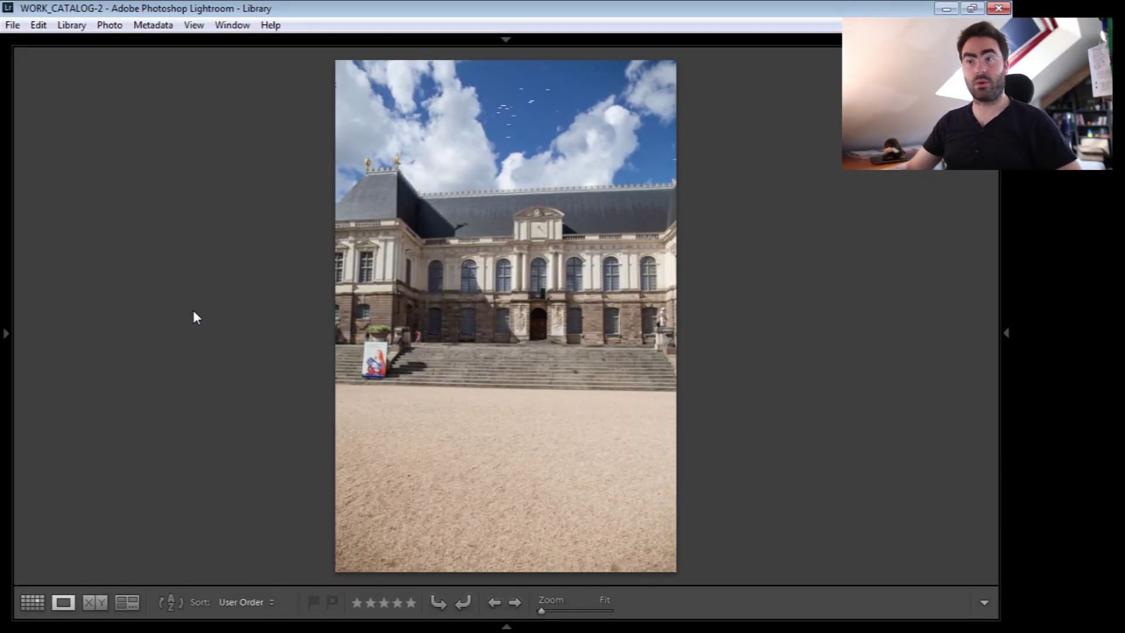
pyautogui.press('Right')
pyautogui.press('Right')
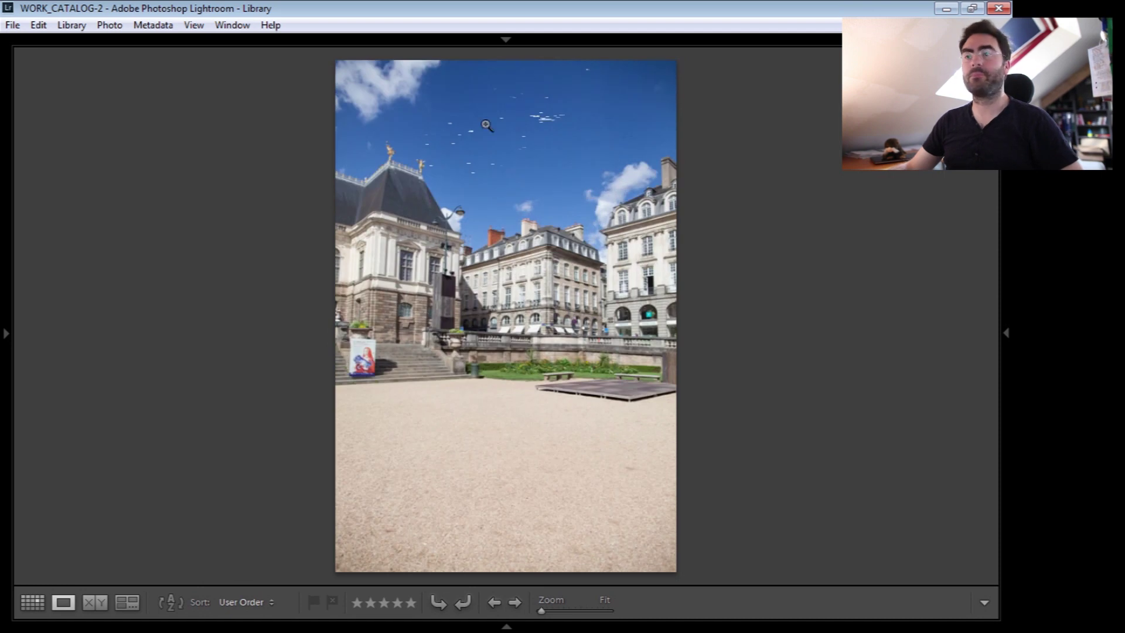
pyautogui.press('g')
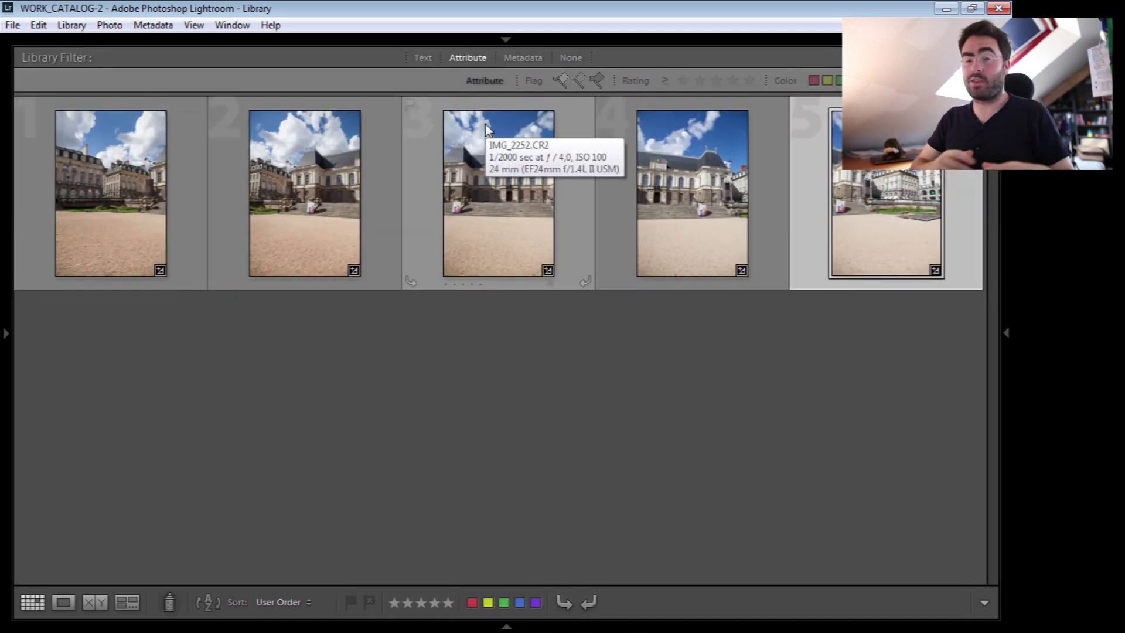
pyautogui.hotkey('alt', 'Tab')
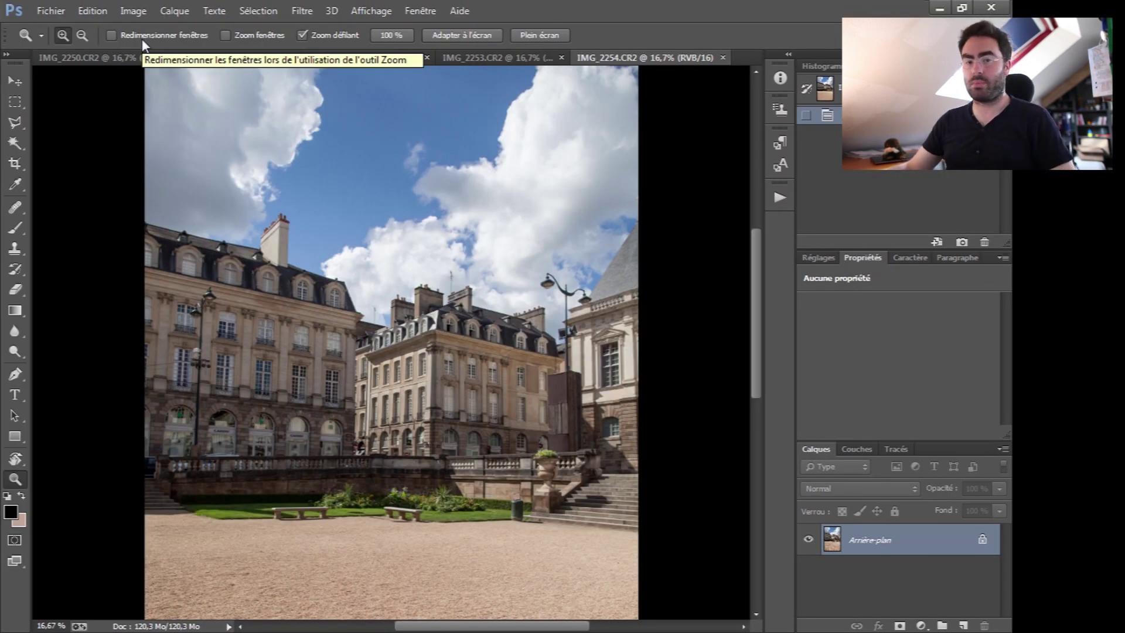
# Run Photomerge with all five open photos added as sources to build the panorama.
pyautogui.click(51, 10)
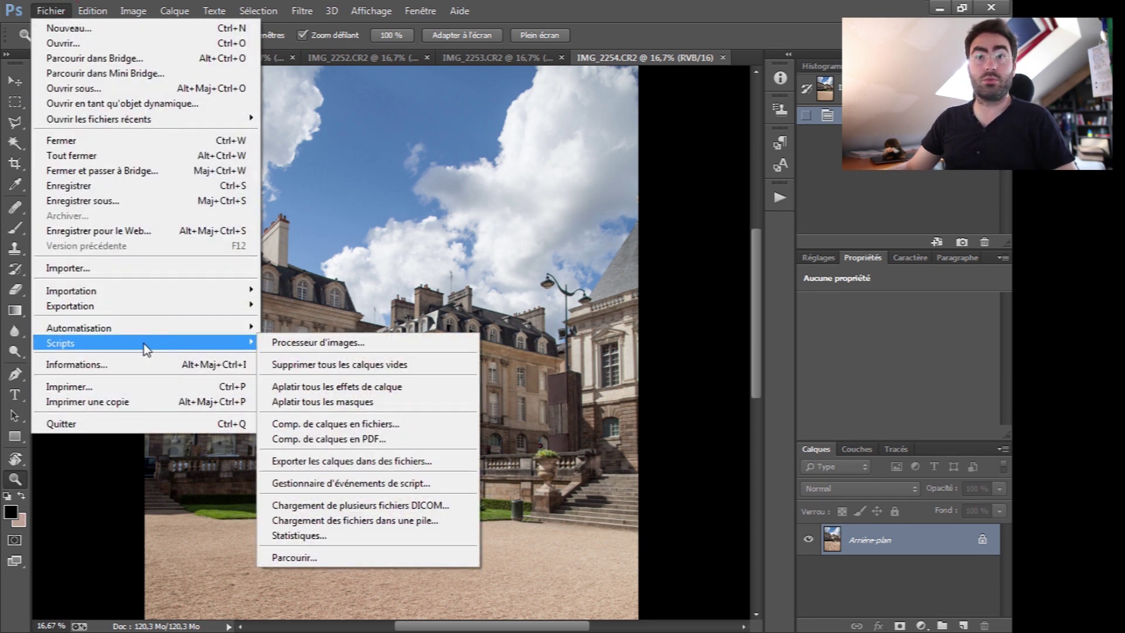
pyautogui.moveTo(79, 328)
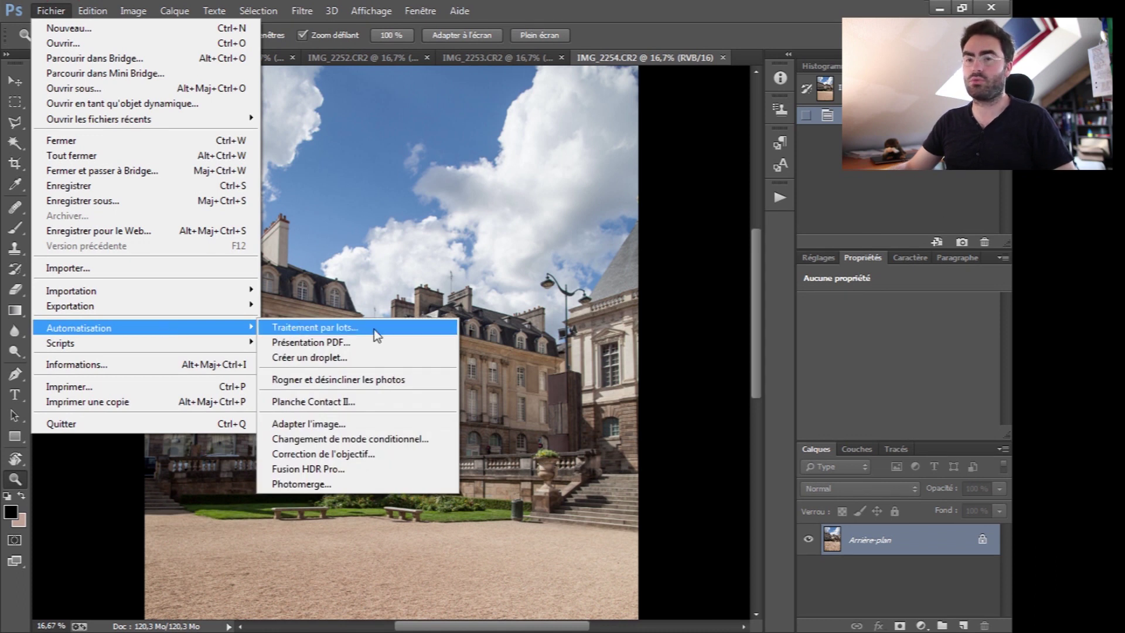
pyautogui.click(351, 483)
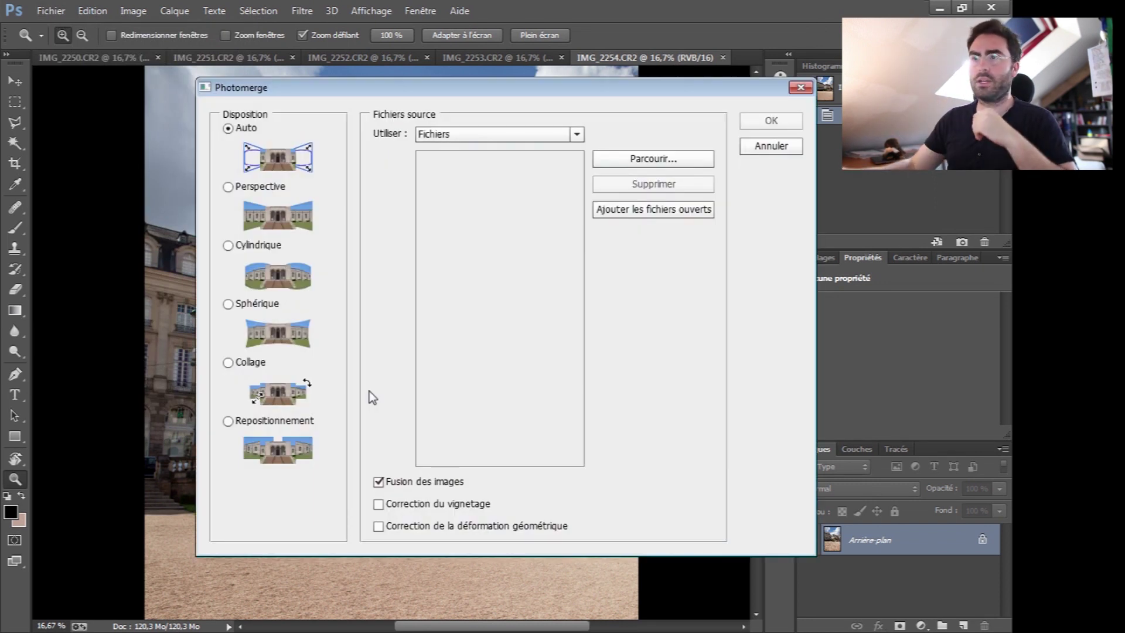
pyautogui.moveTo(486, 91); pyautogui.dragTo(465, 91)
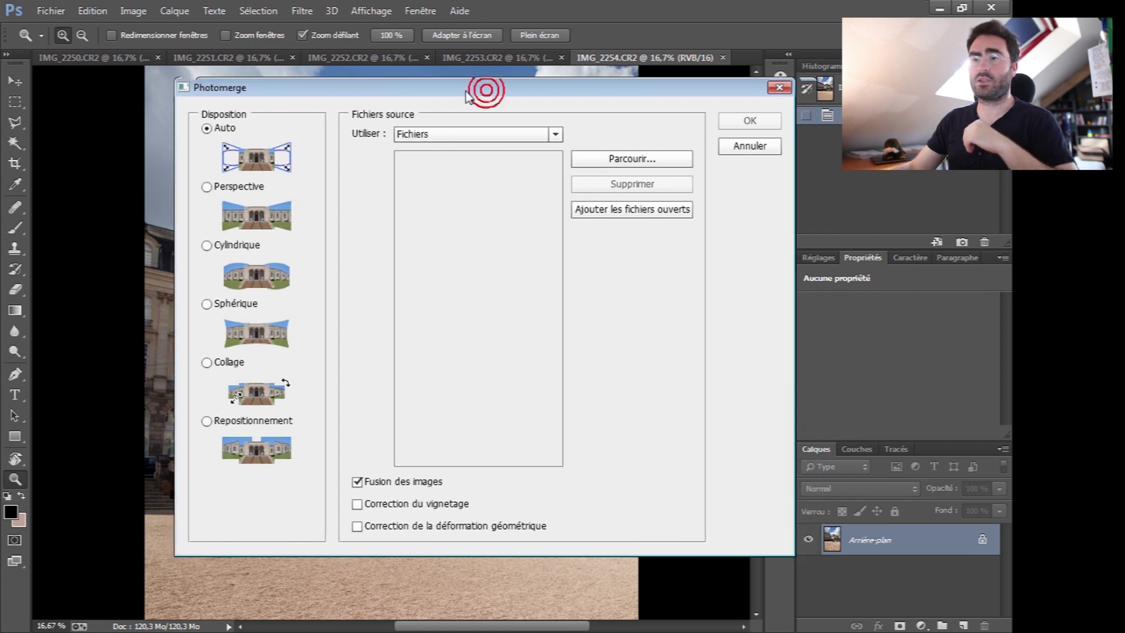
pyautogui.click(631, 215)
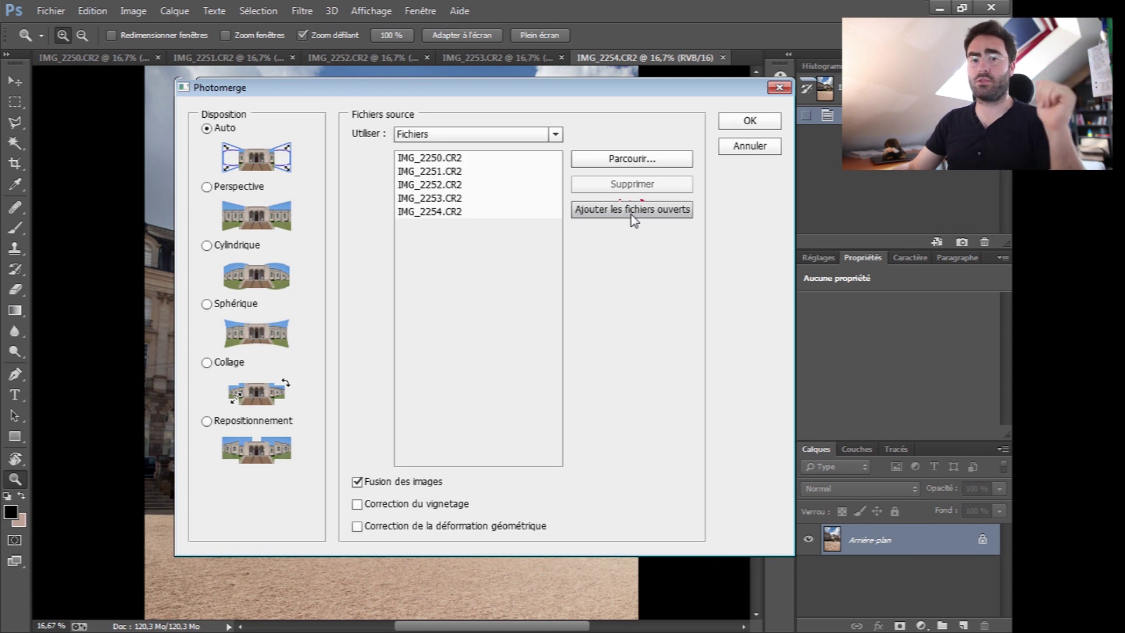
pyautogui.click(752, 121)
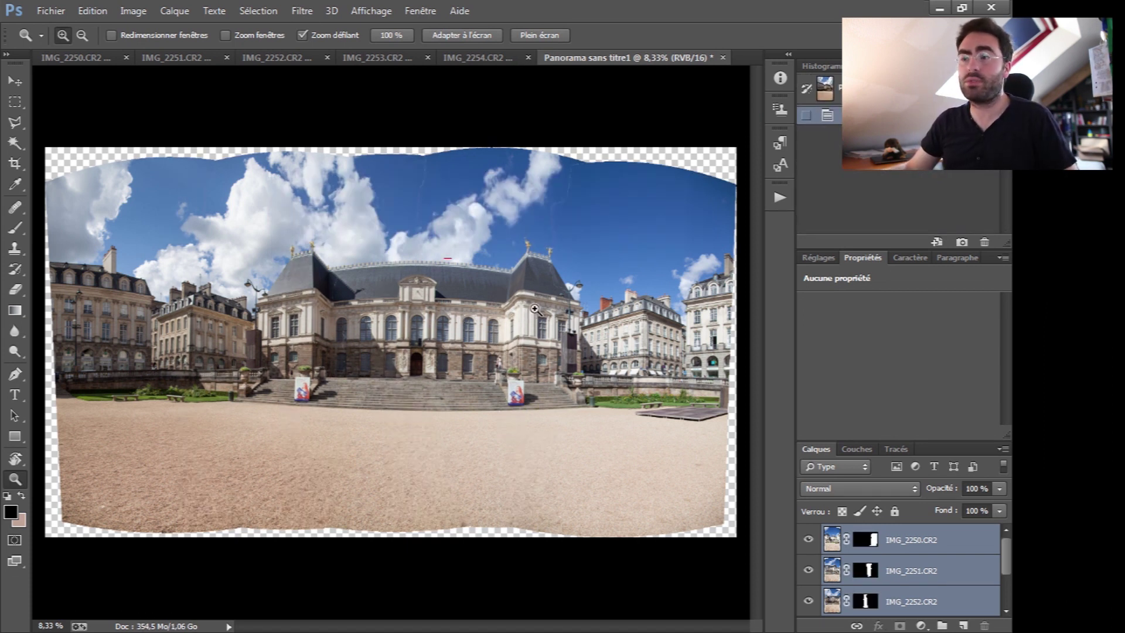
# Merge the panorama layers into one and zoom in around the steps.
pyautogui.hotkey('ctrl', 'e')
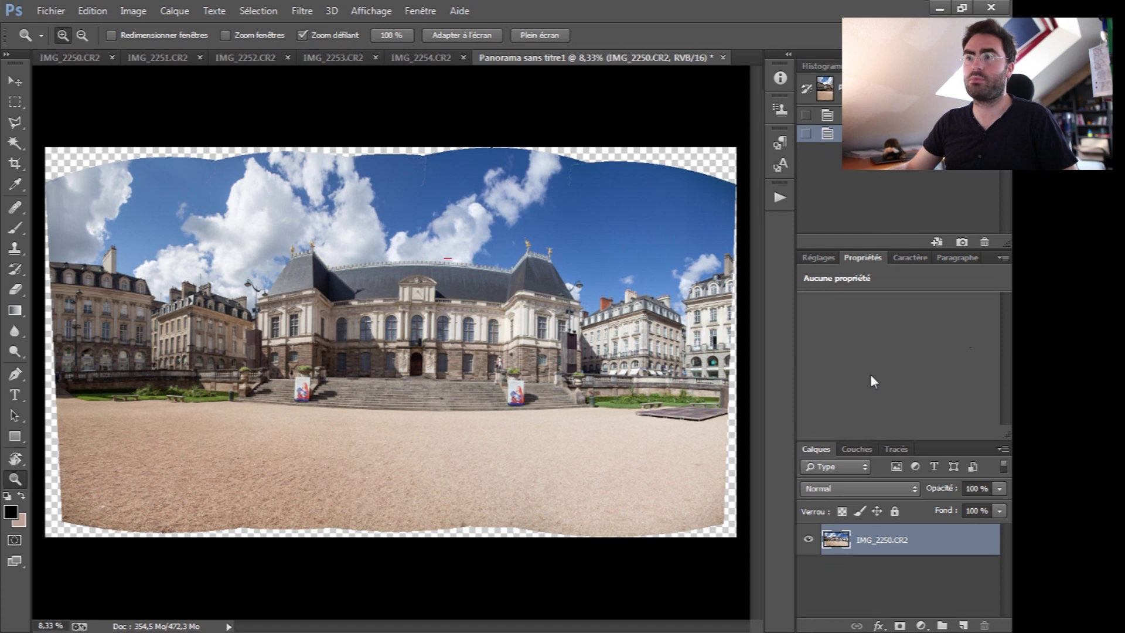
pyautogui.press('Tab')
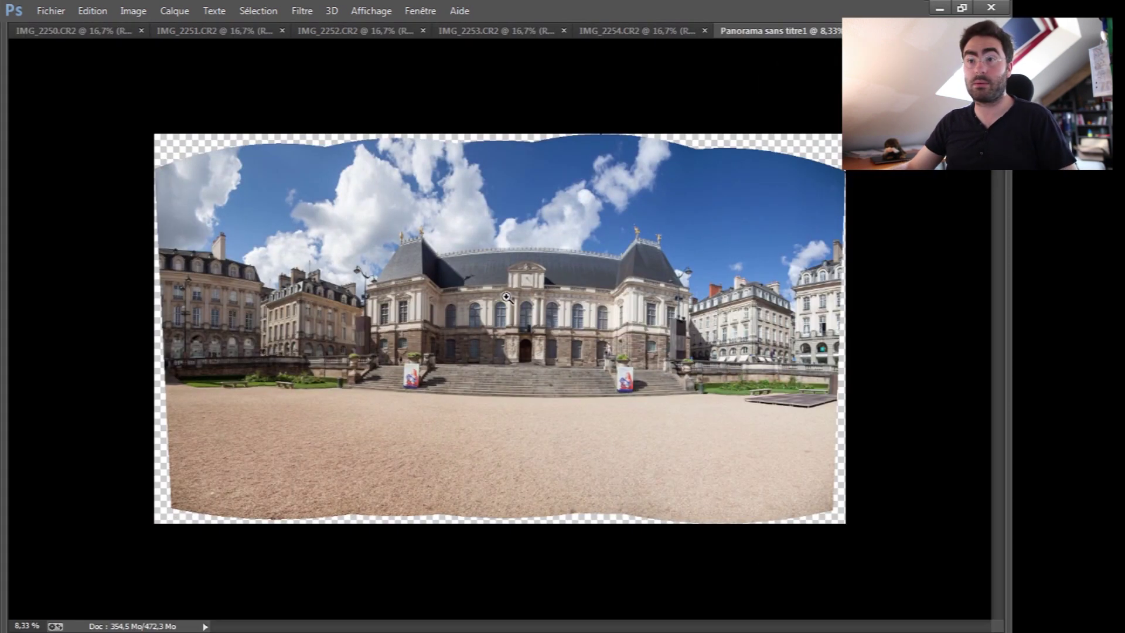
pyautogui.press('Tab')
pyautogui.click(430, 421)
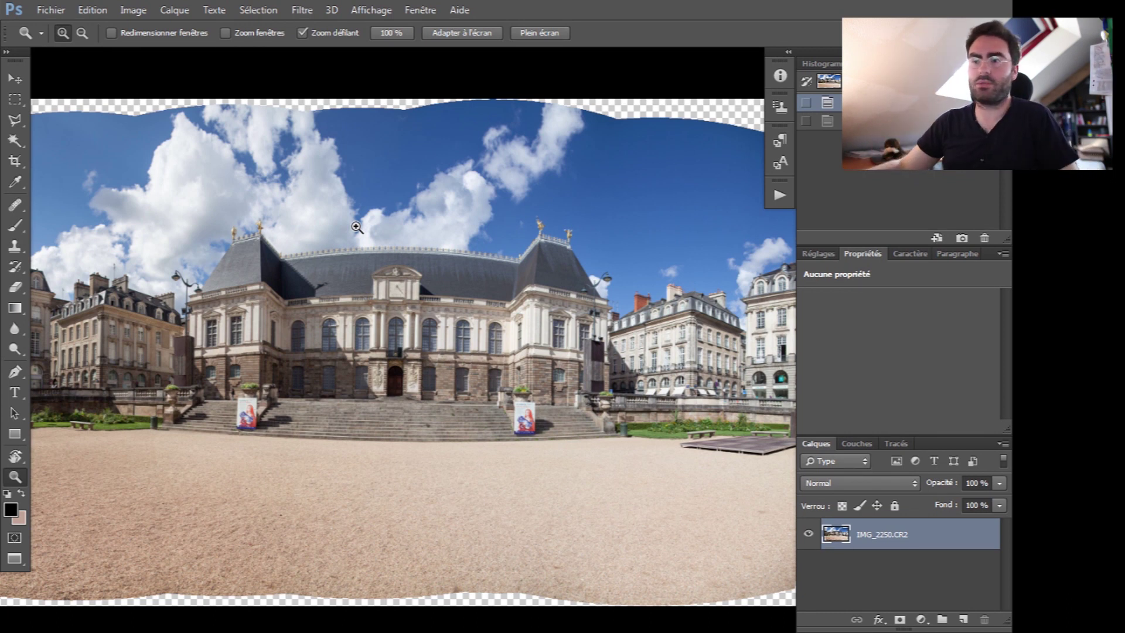
# Duplicate the merged panorama layer and open Filtre > Grand-angle adaptatif on the copy.
pyautogui.hotkey('ctrl', 'j')
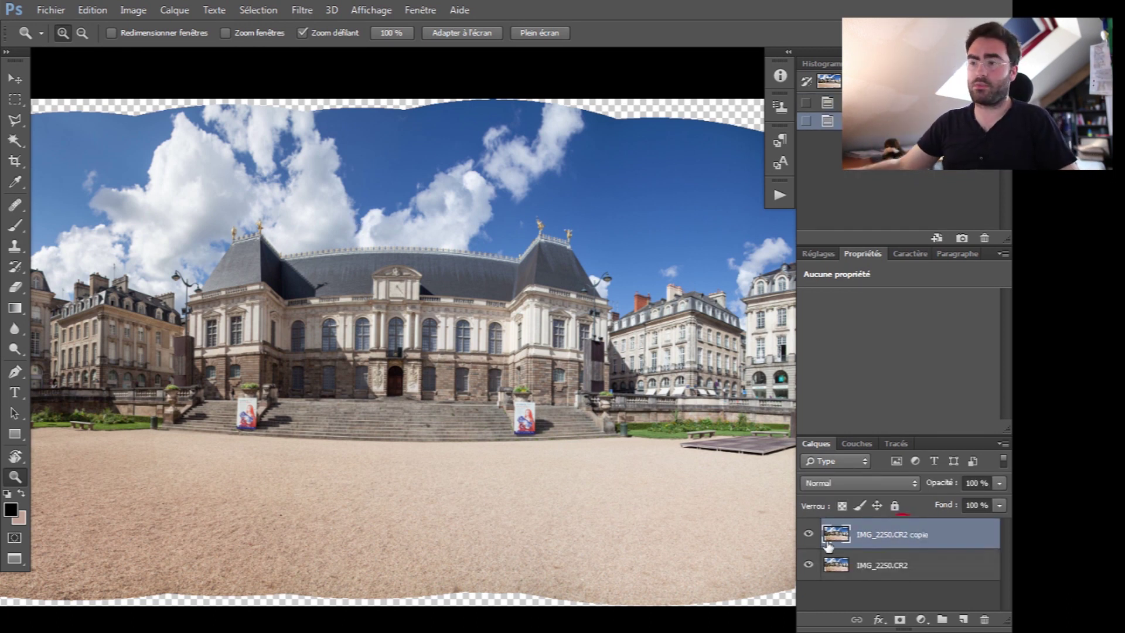
pyautogui.click(303, 10)
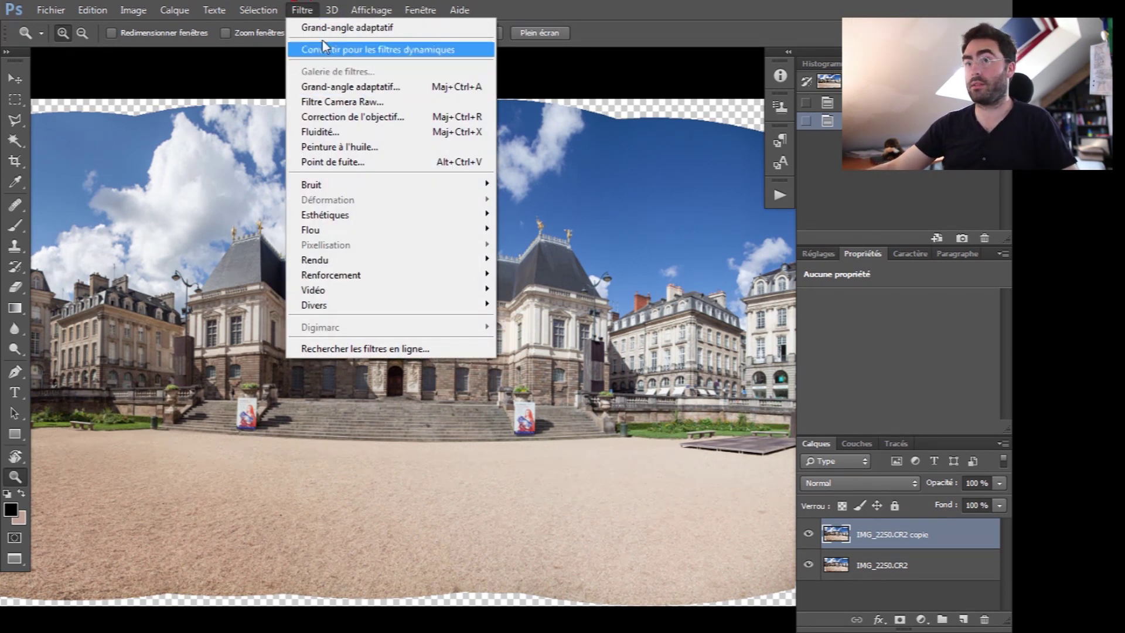
pyautogui.click(365, 87)
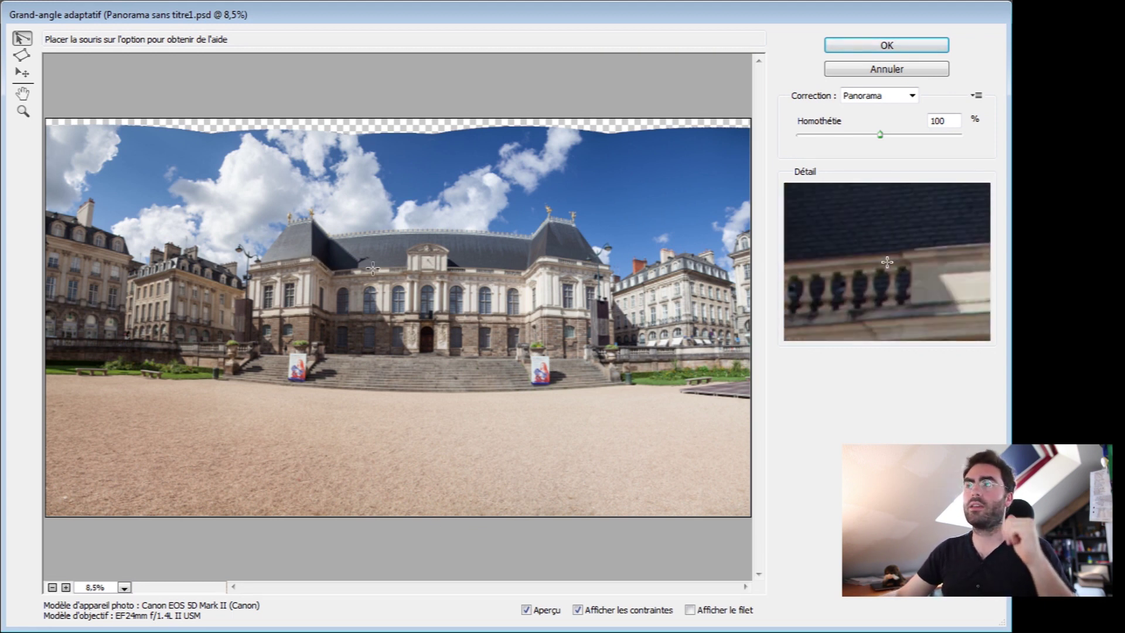
# Reduce the Homothétie scale to 84% so the whole panorama fits the frame.
pyautogui.moveTo(877, 135)
pyautogui.mouseDown()
pyautogui.moveTo(826, 139)
pyautogui.moveTo(864, 133)
pyautogui.mouseUp()
pyautogui.press('h')
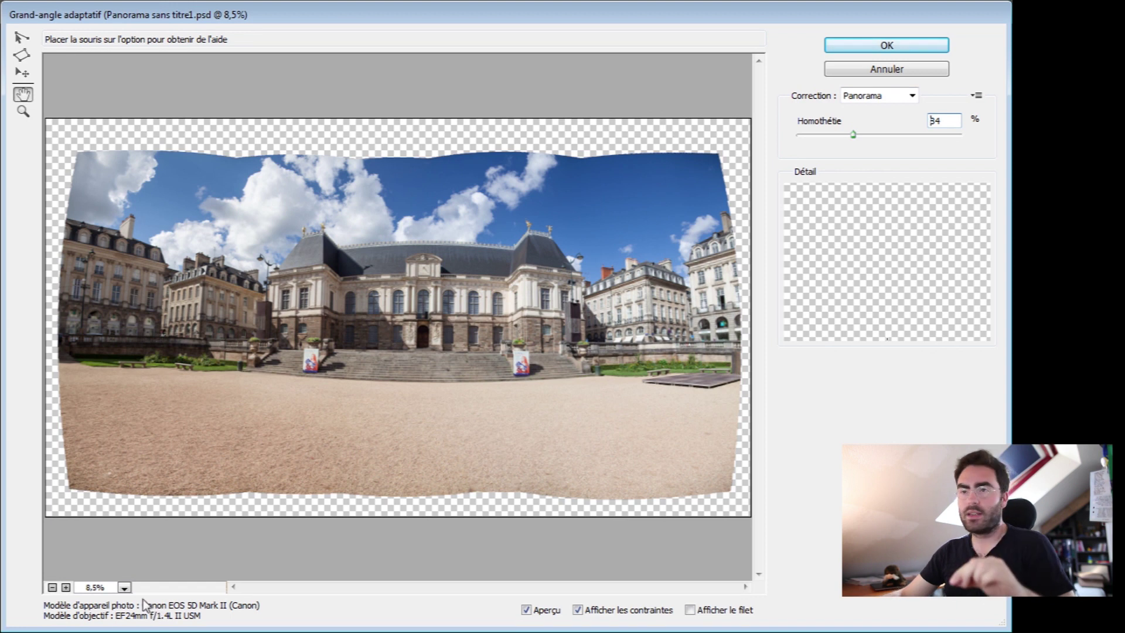
pyautogui.press('c')
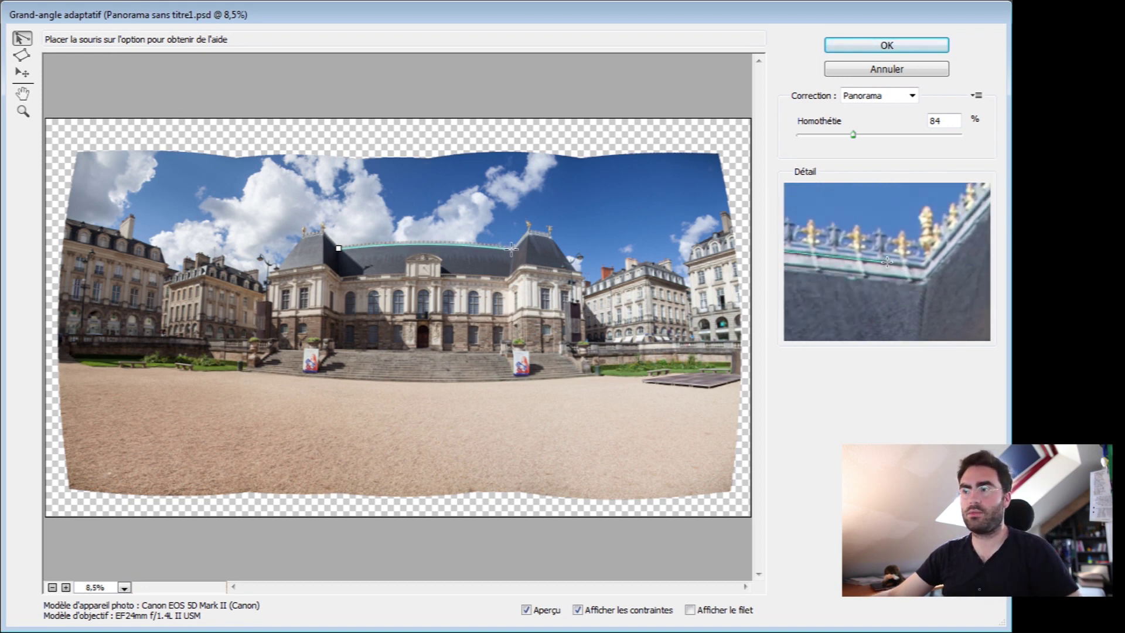
# Draw constraint lines along the roofline, across the façade and along the foot of the steps.
pyautogui.click(515, 247)
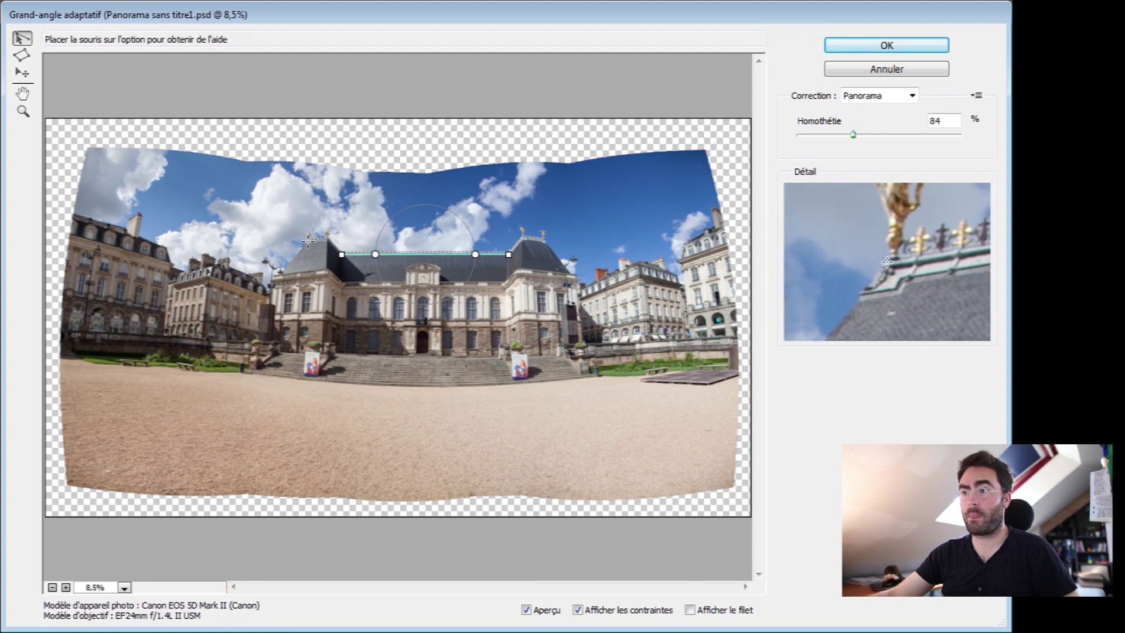
pyautogui.click(541, 240)
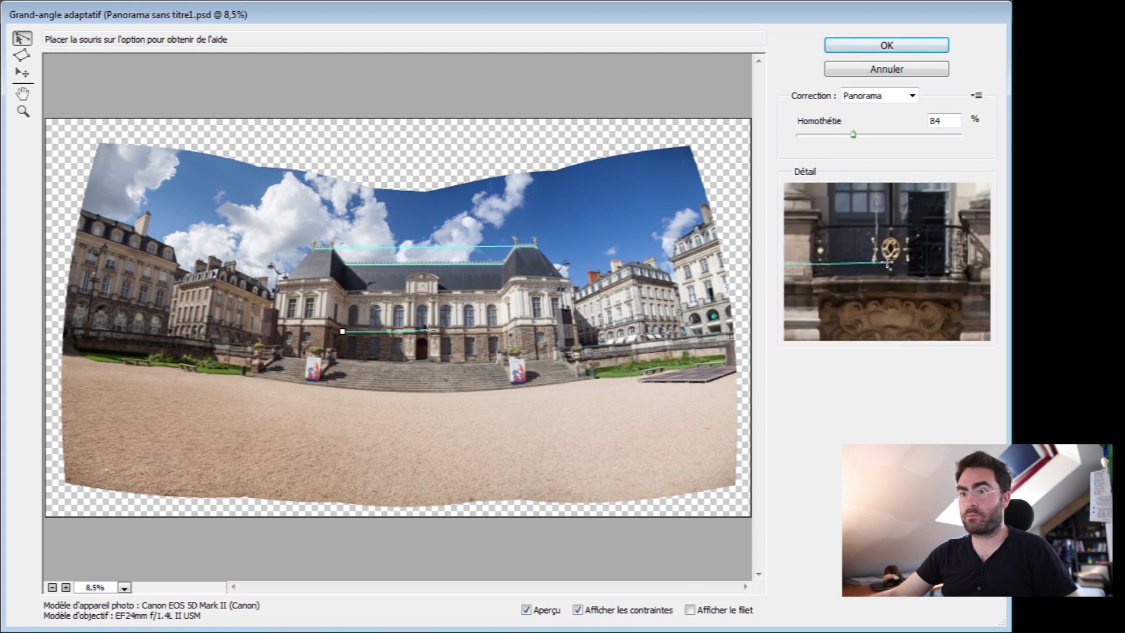
pyautogui.click(503, 331)
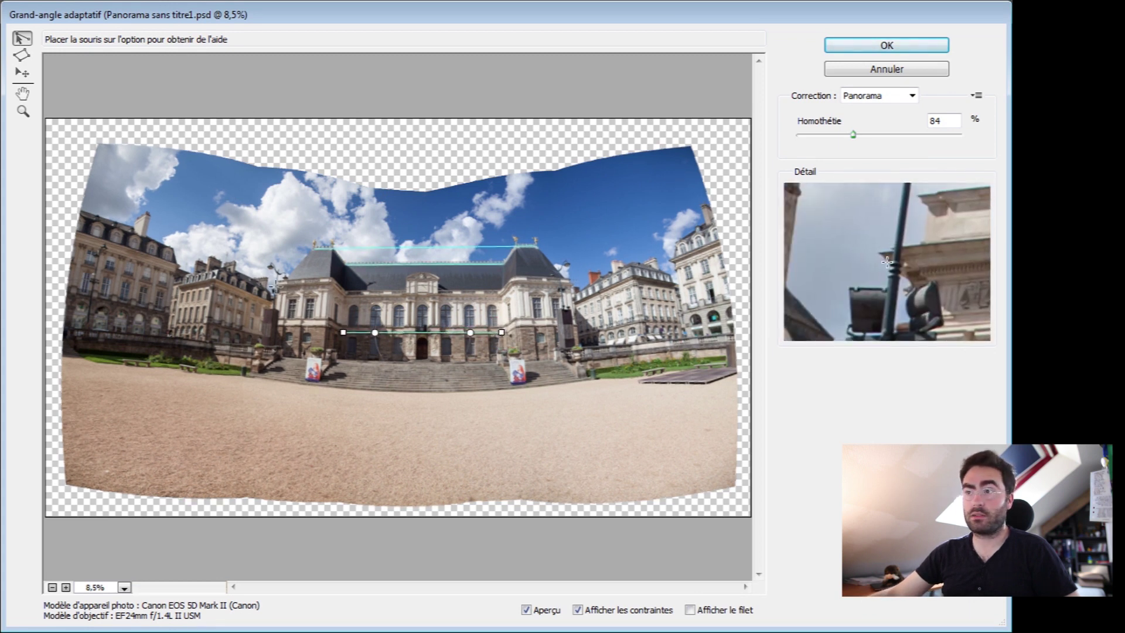
pyautogui.click(274, 285)
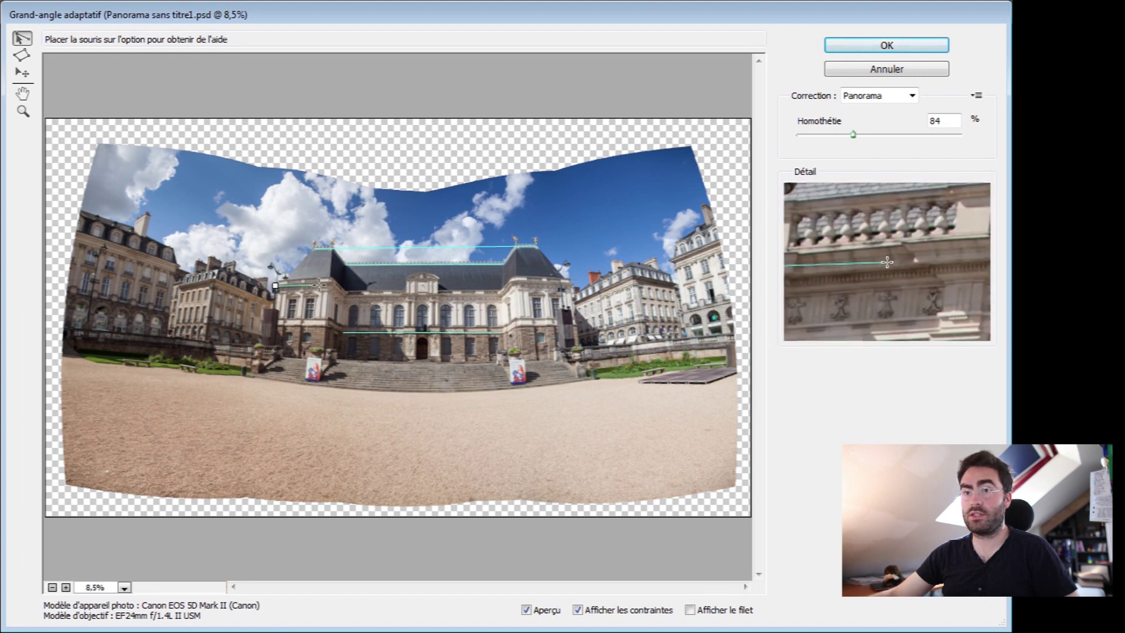
pyautogui.click(573, 284)
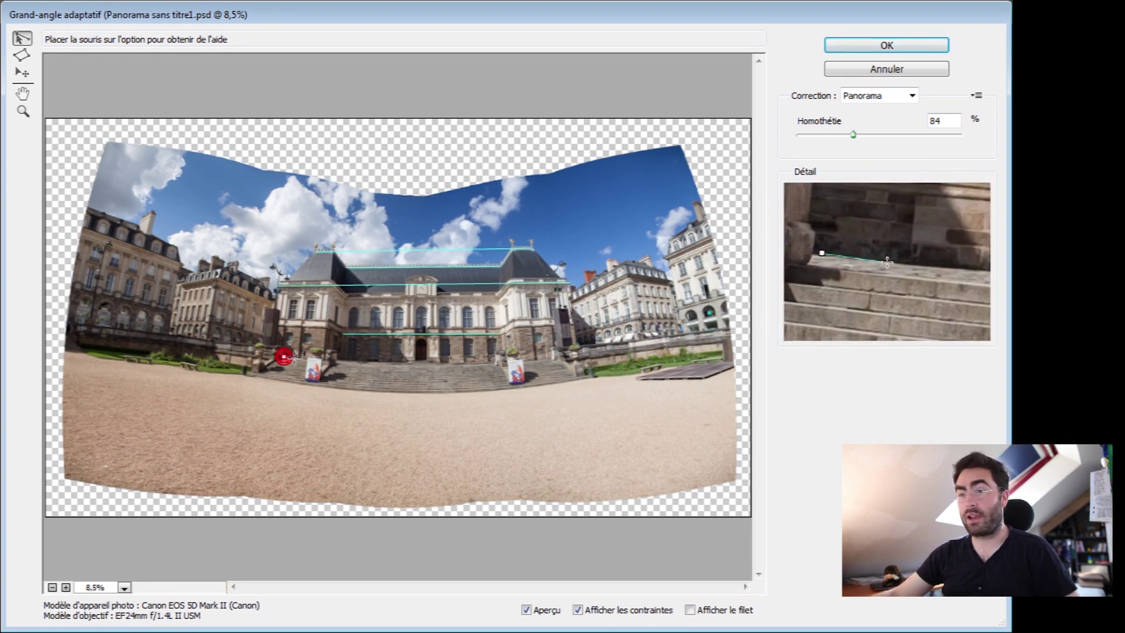
pyautogui.click(580, 382)
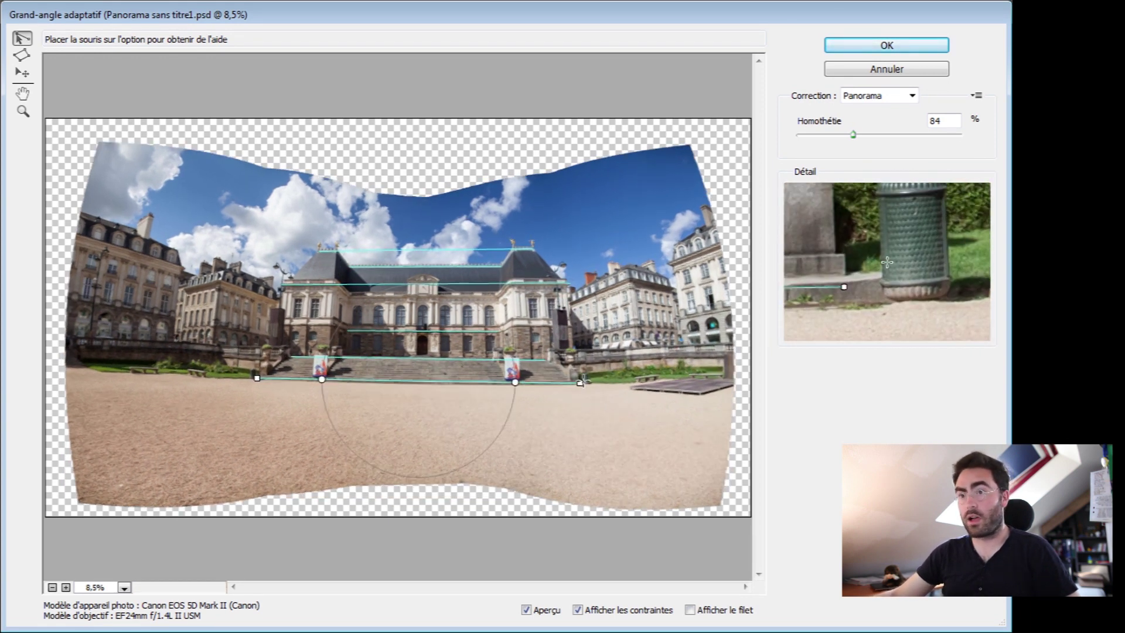
pyautogui.click(286, 324)
pyautogui.click(554, 326)
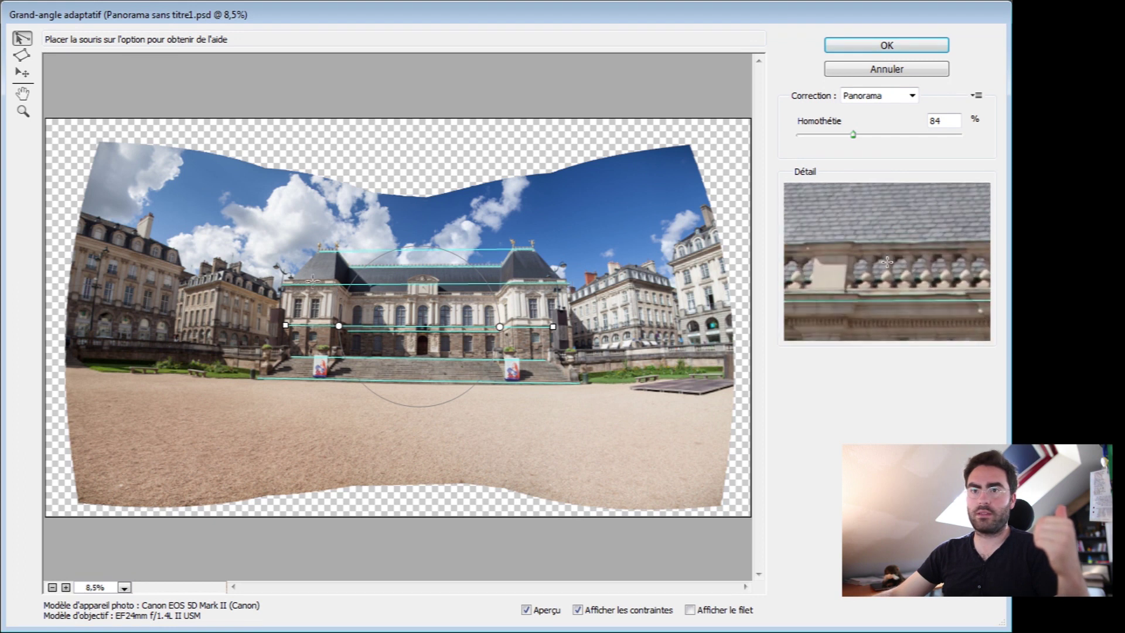
# Add vertical constraints down the left lamp post, the façade edges and the right pavilion.
pyautogui.click(285, 270)
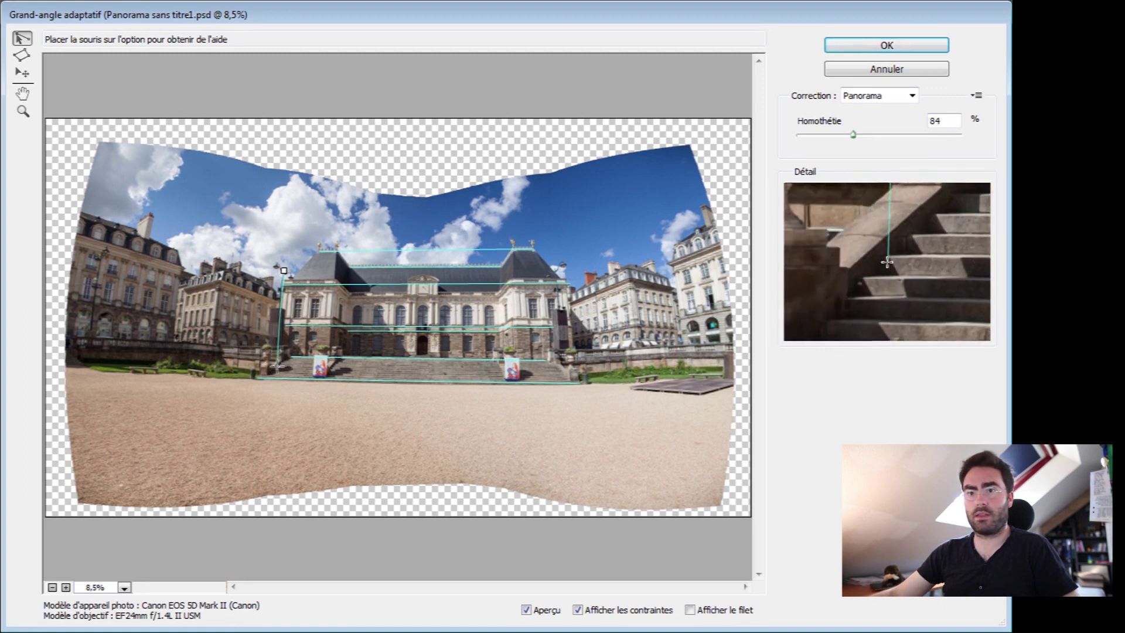
pyautogui.click(274, 365)
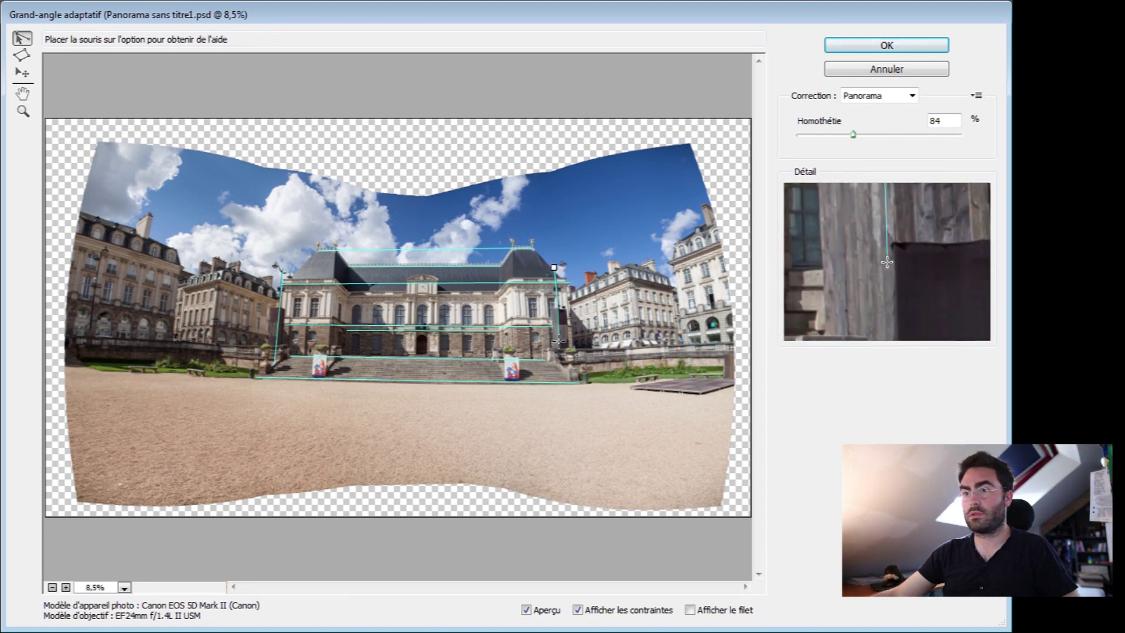
pyautogui.click(559, 346)
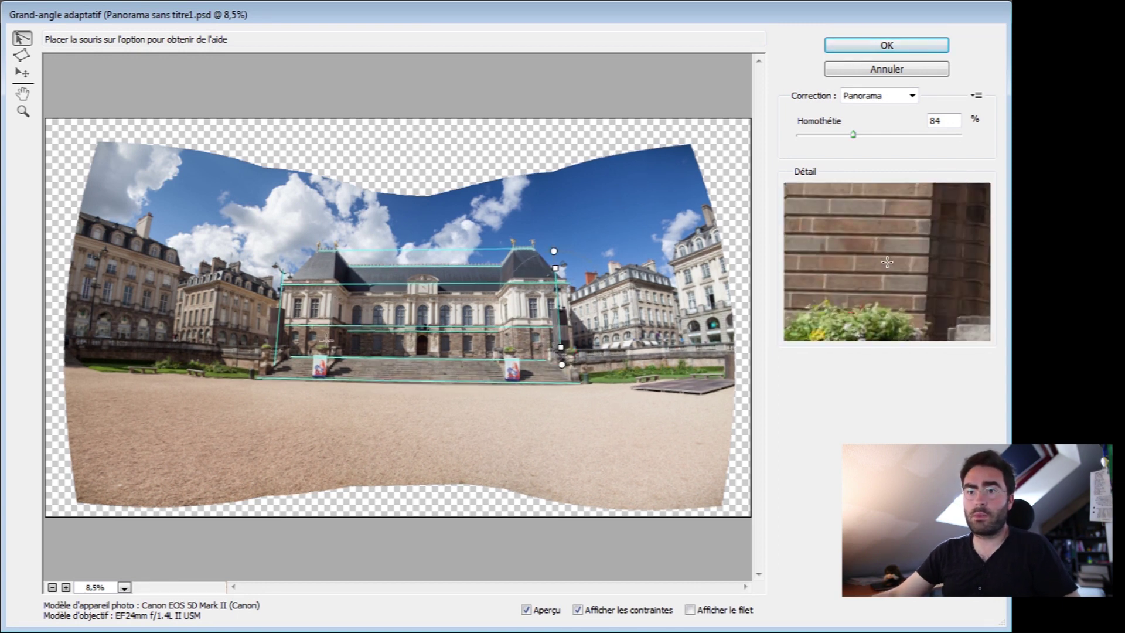
pyautogui.click(330, 358)
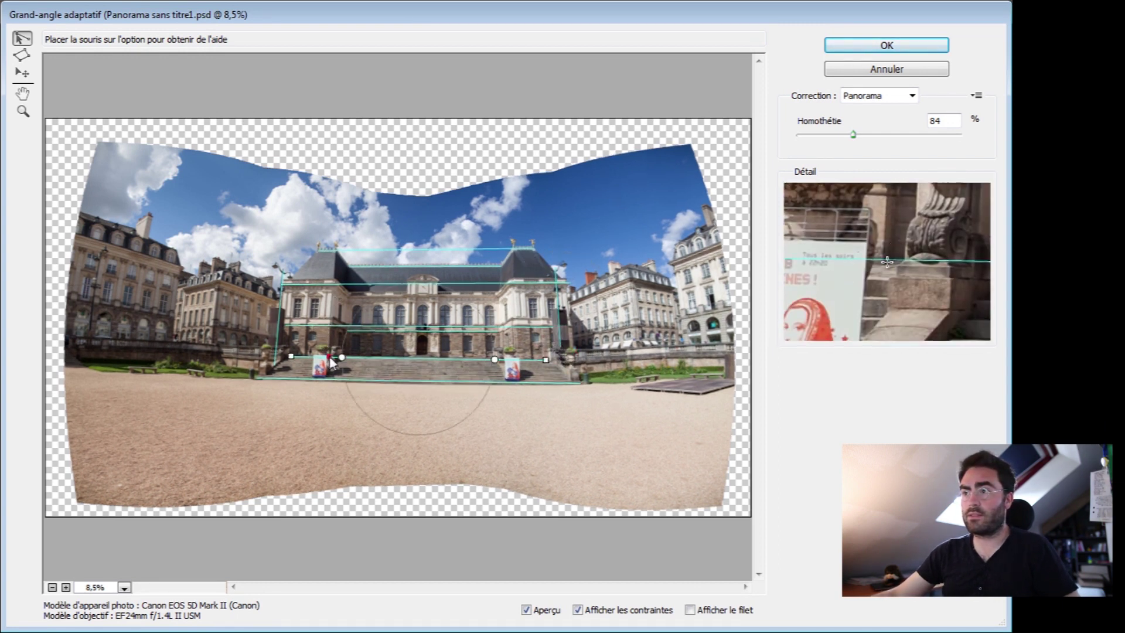
pyautogui.moveTo(330, 348); pyautogui.dragTo(339, 287)
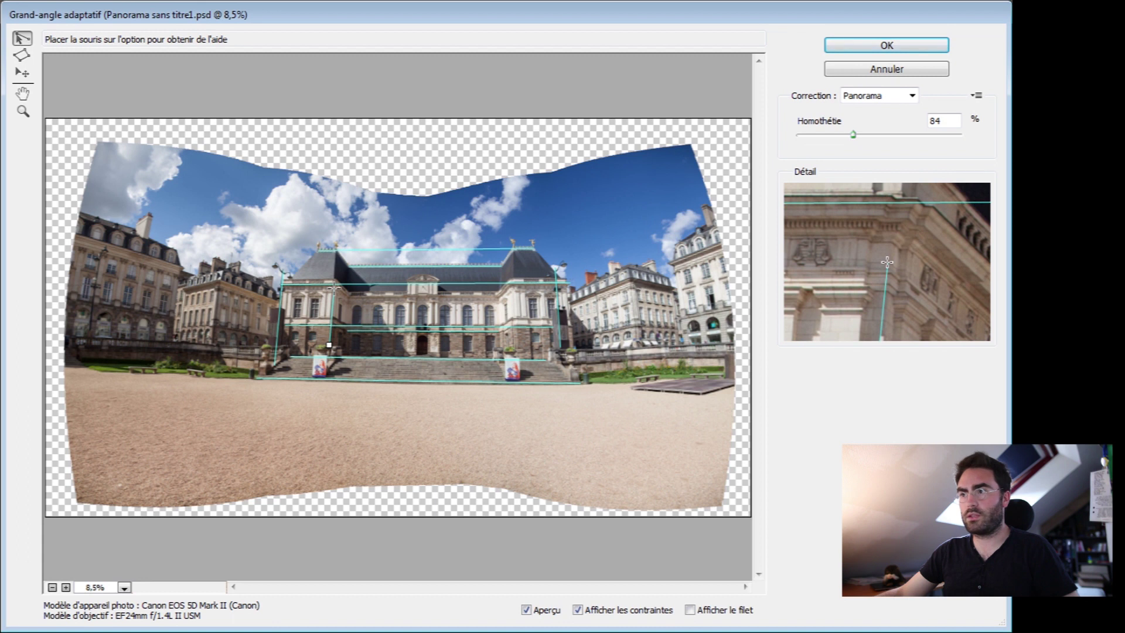
pyautogui.moveTo(333, 284); pyautogui.dragTo(334, 285)
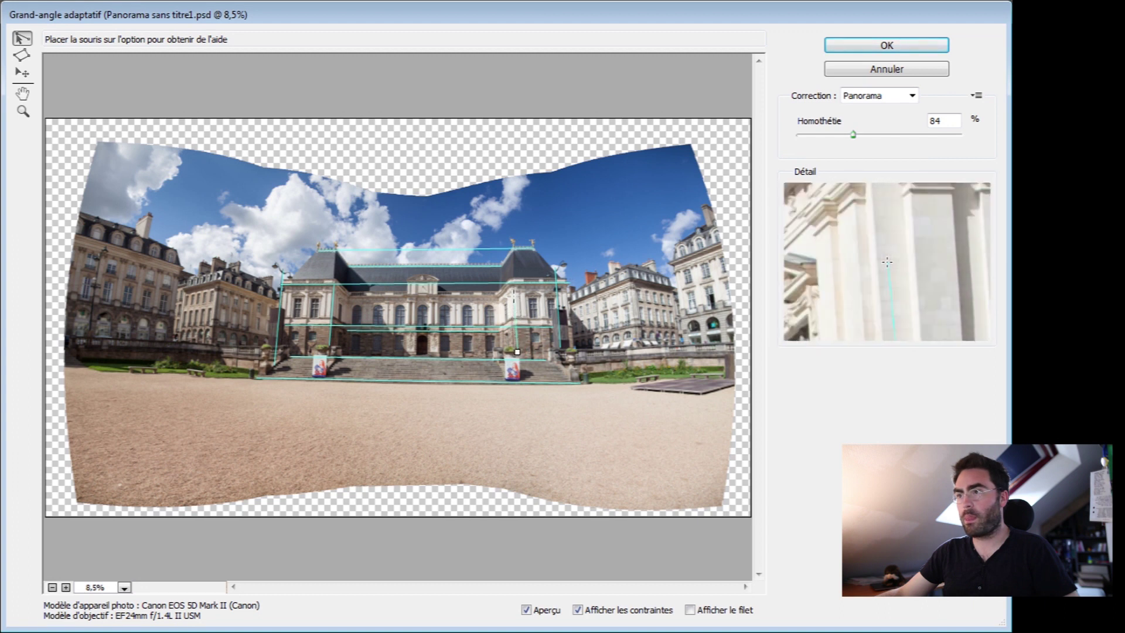
pyautogui.click(513, 283)
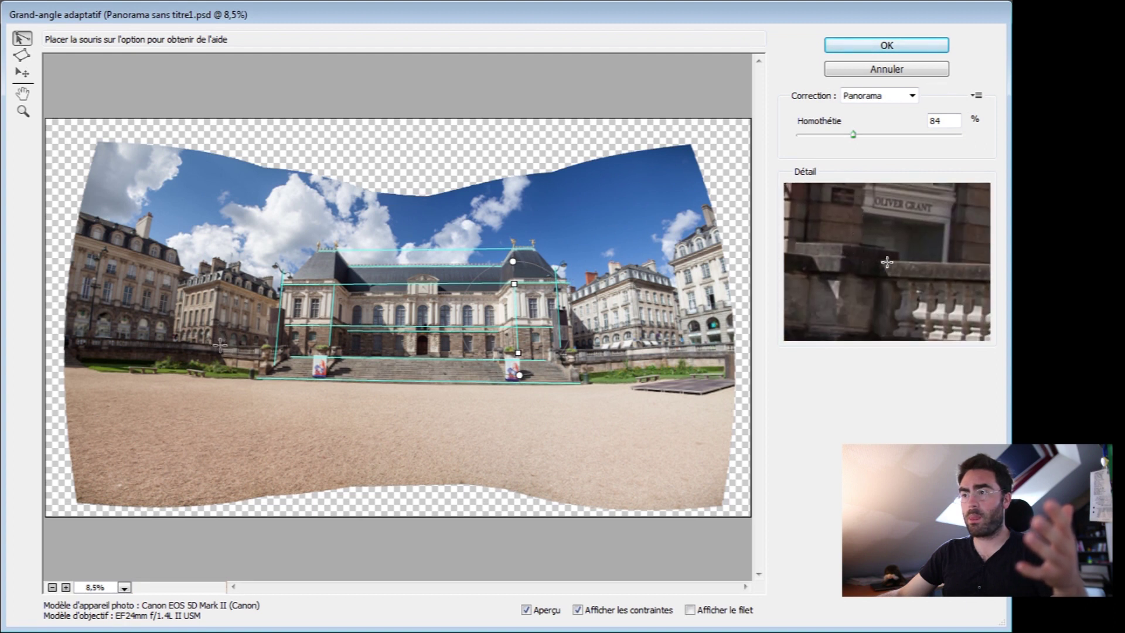
# Add horizontal constraints along the terrace wall and the garden edge.
pyautogui.click(220, 345)
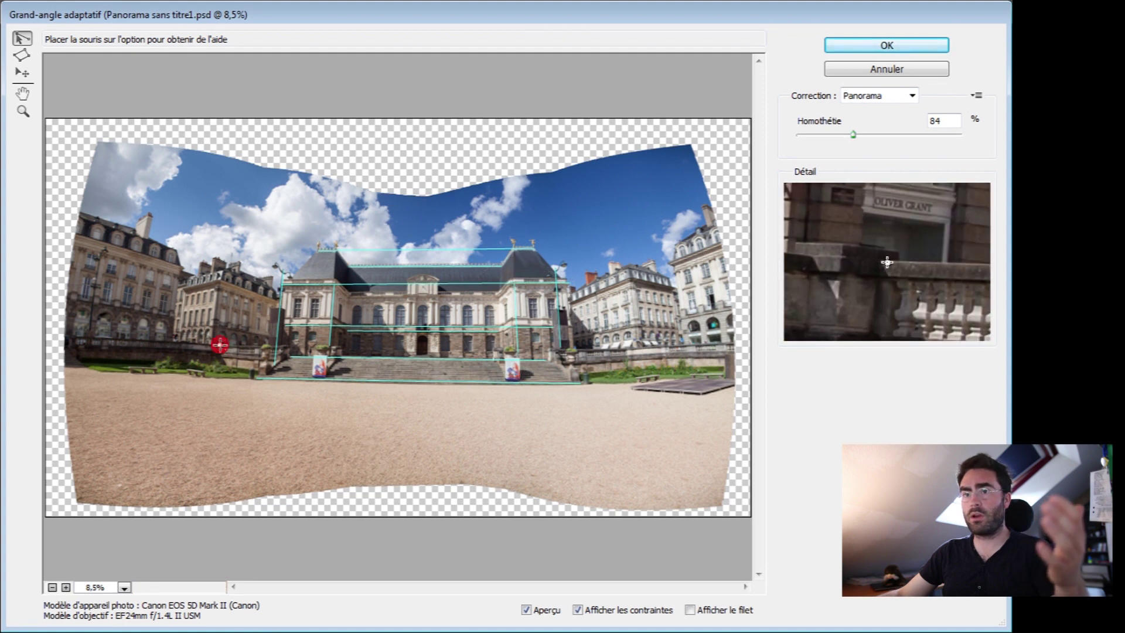
pyautogui.click(626, 350)
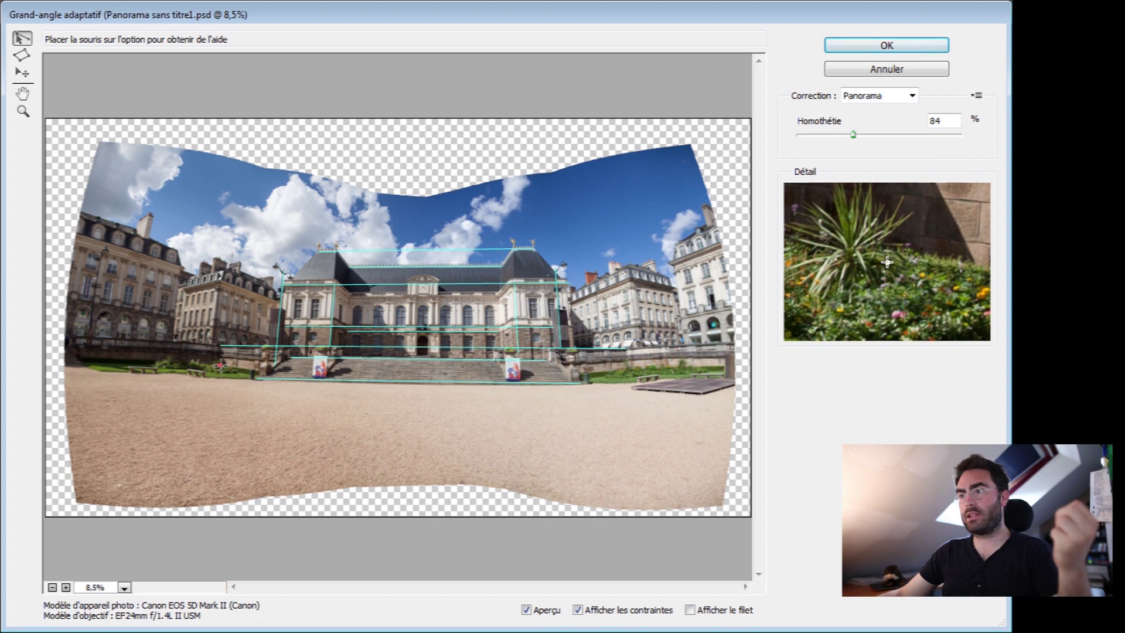
pyautogui.click(220, 366)
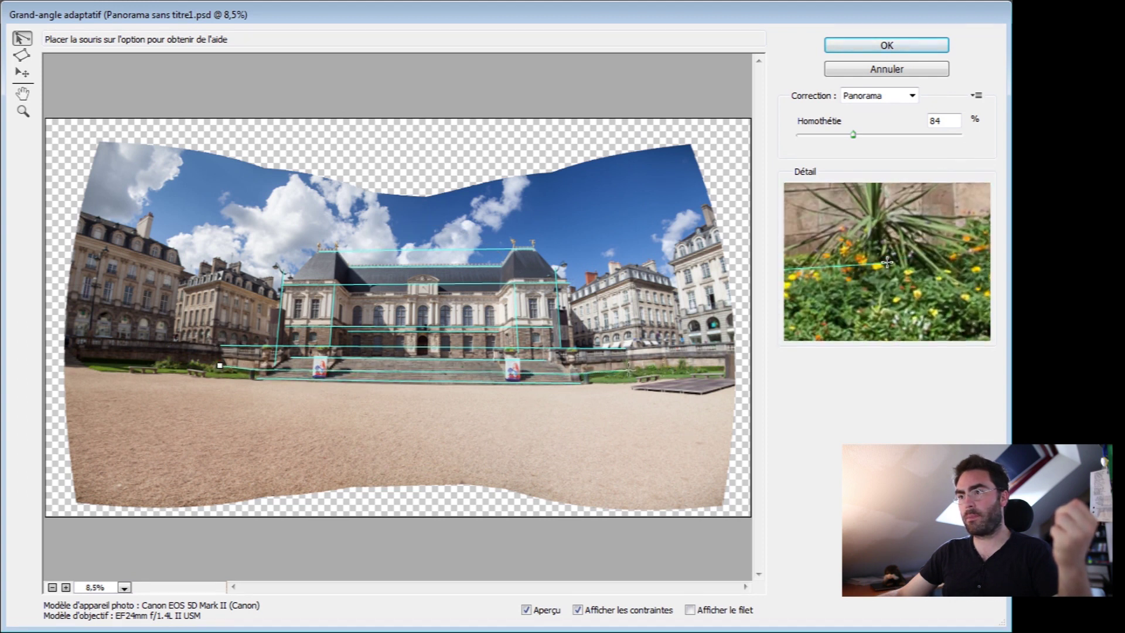
pyautogui.click(631, 369)
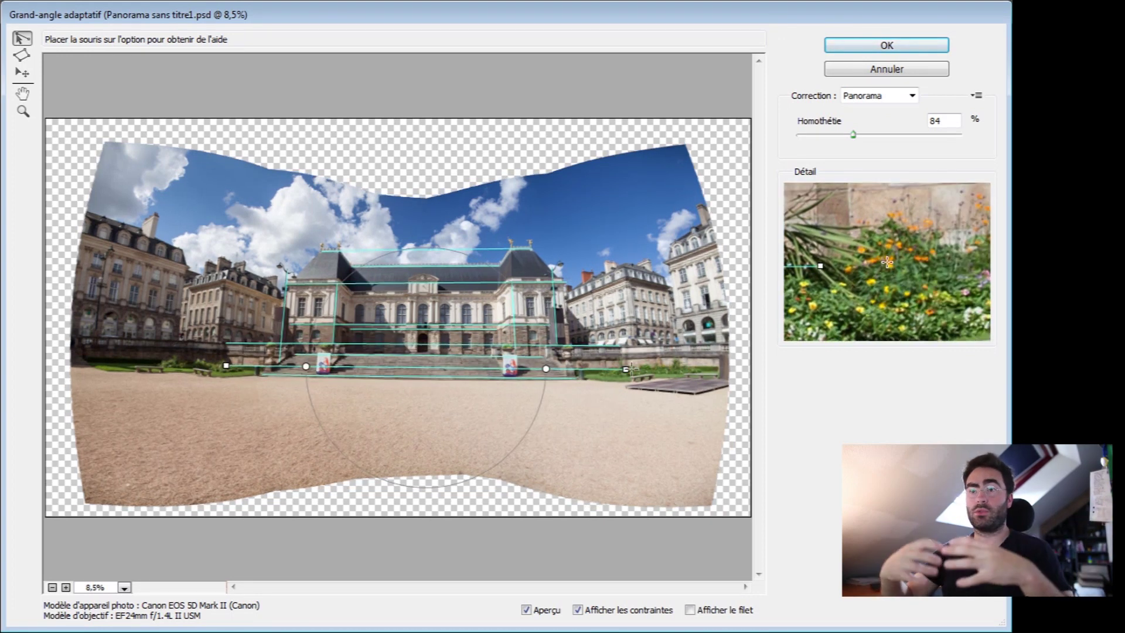
pyautogui.click(526, 609)
pyautogui.click(578, 609)
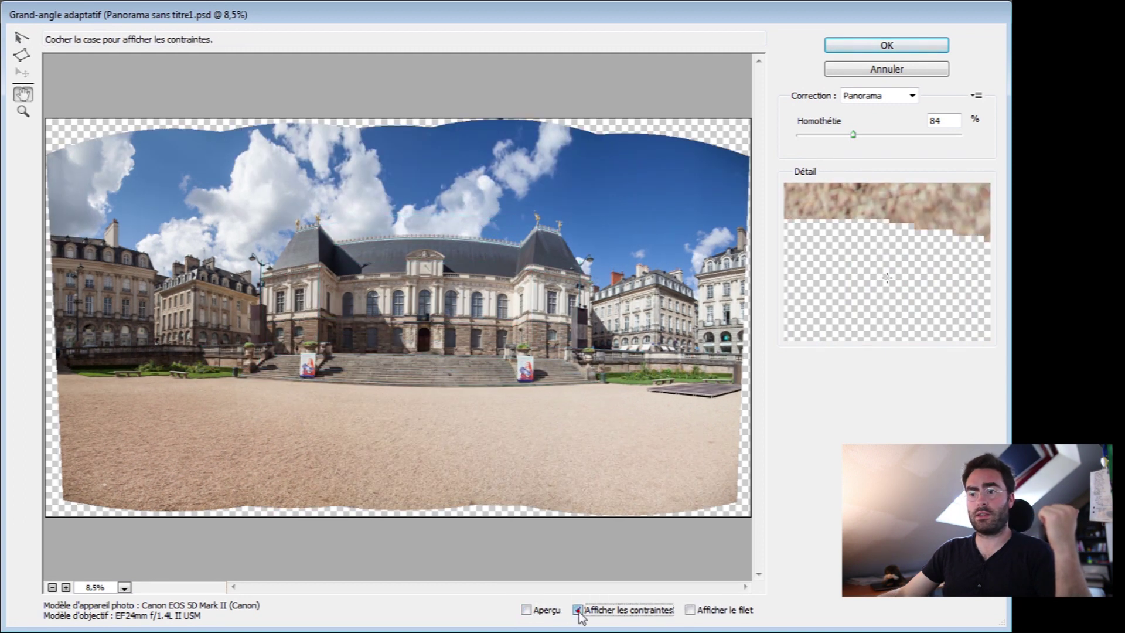
pyautogui.click(526, 609)
pyautogui.click(527, 610)
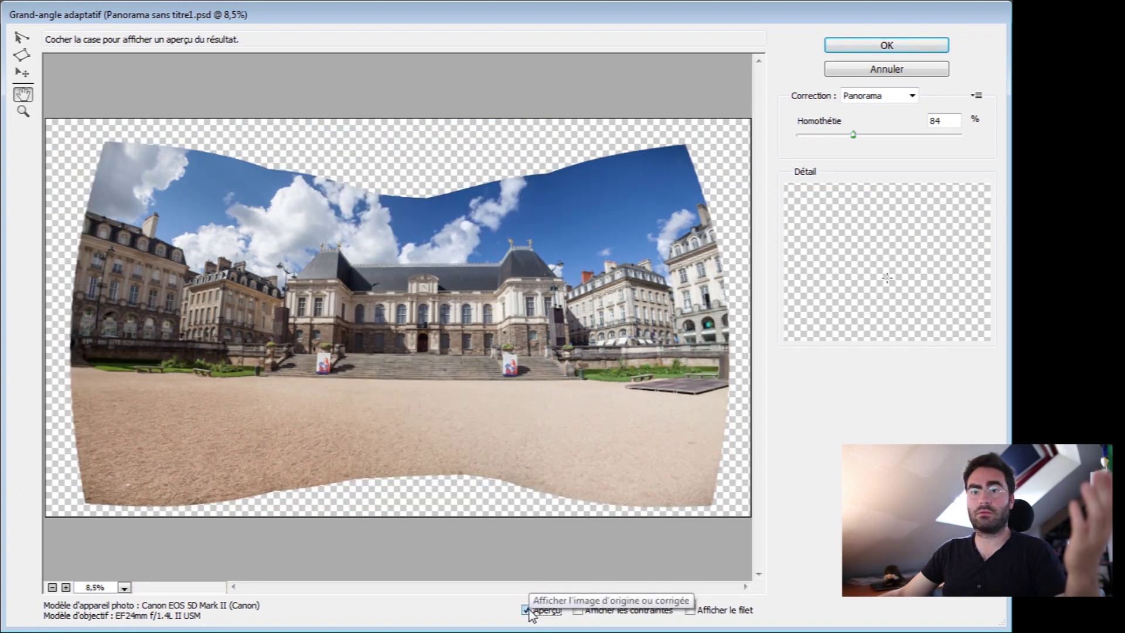
pyautogui.click(577, 609)
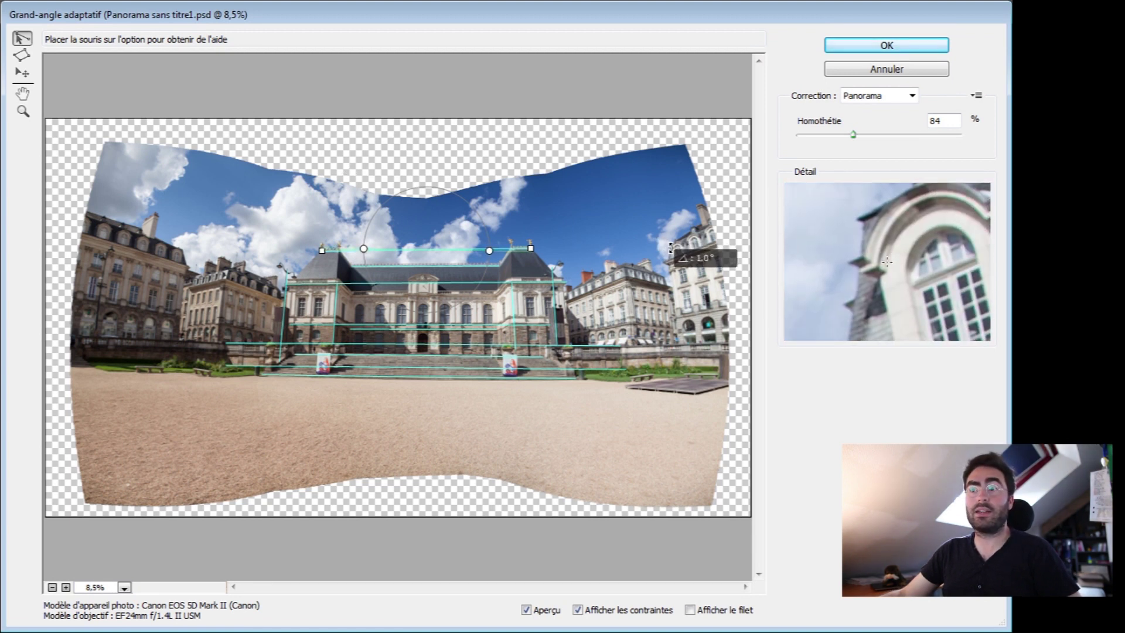
# Rotate the roofline and steps constraints to about 0° to level them.
pyautogui.moveTo(673, 246)
pyautogui.mouseDown()
pyautogui.moveTo(548, 253)
pyautogui.moveTo(557, 242)
pyautogui.mouseUp()
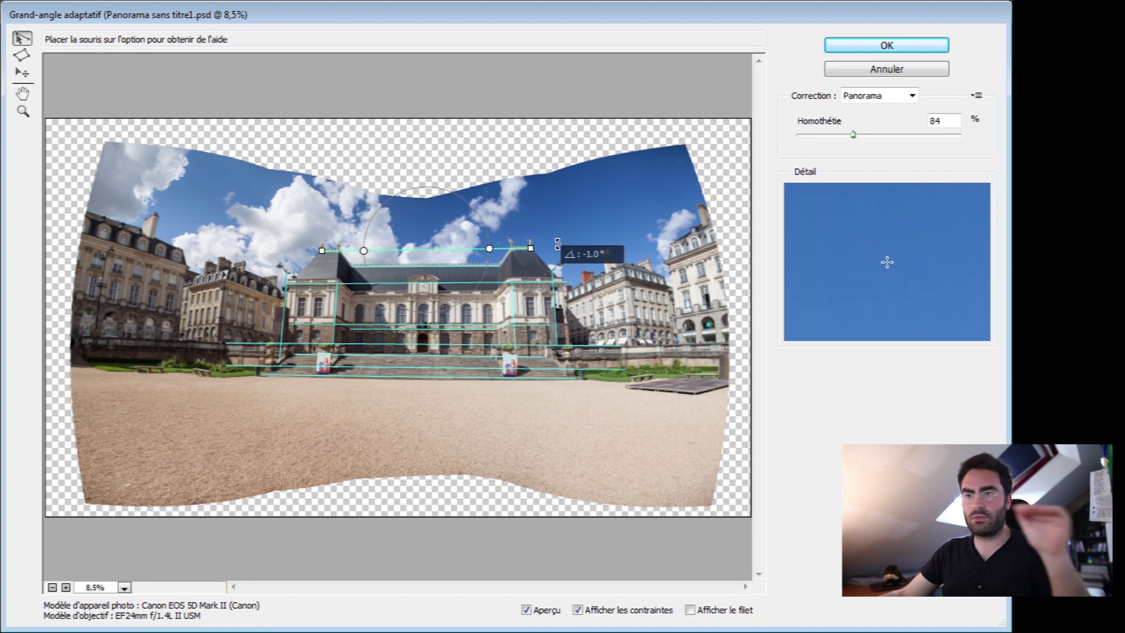
pyautogui.moveTo(557, 243); pyautogui.dragTo(693, 253)
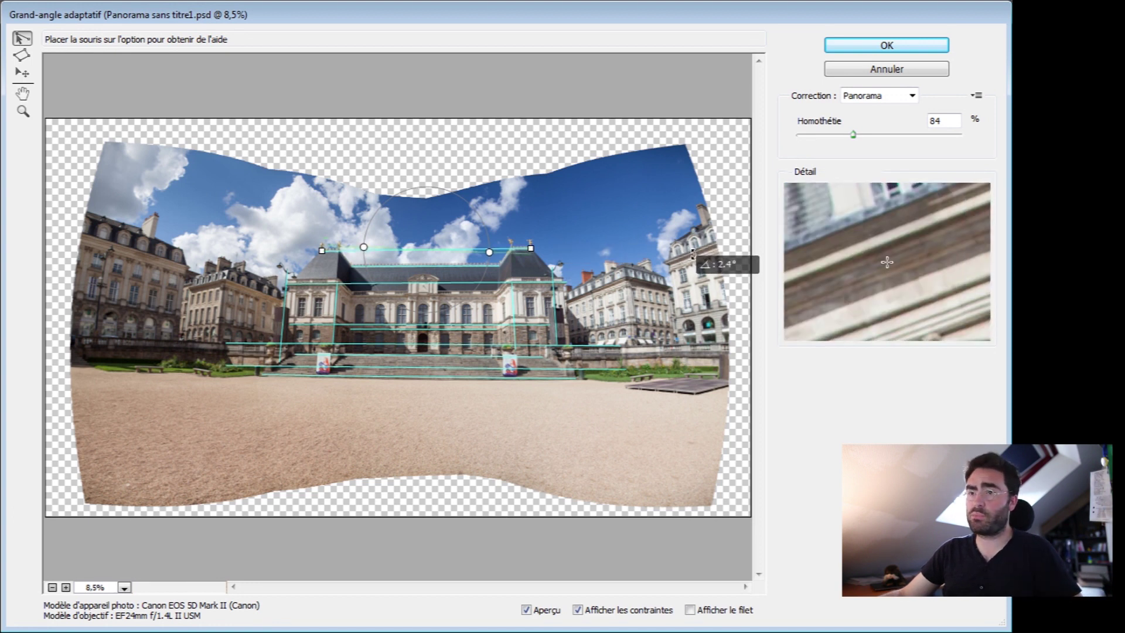
pyautogui.moveTo(693, 253)
pyautogui.mouseDown()
pyautogui.moveTo(963, 231)
pyautogui.moveTo(949, 235)
pyautogui.mouseUp()
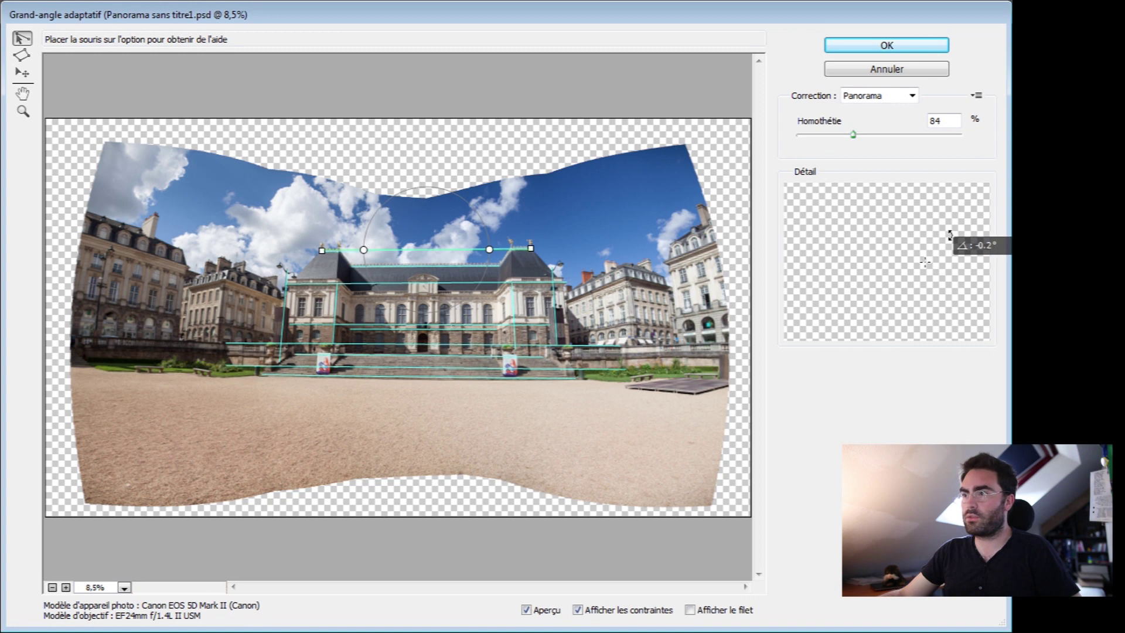
pyautogui.moveTo(950, 236); pyautogui.dragTo(952, 238)
pyautogui.click(411, 375)
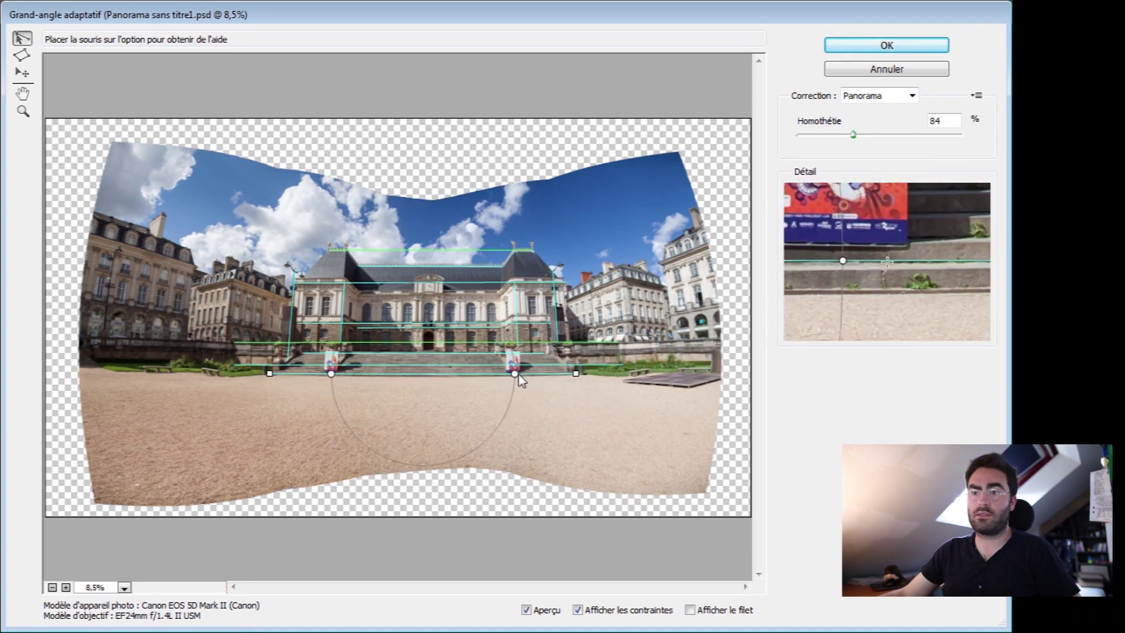
pyautogui.moveTo(518, 376); pyautogui.dragTo(965, 380)
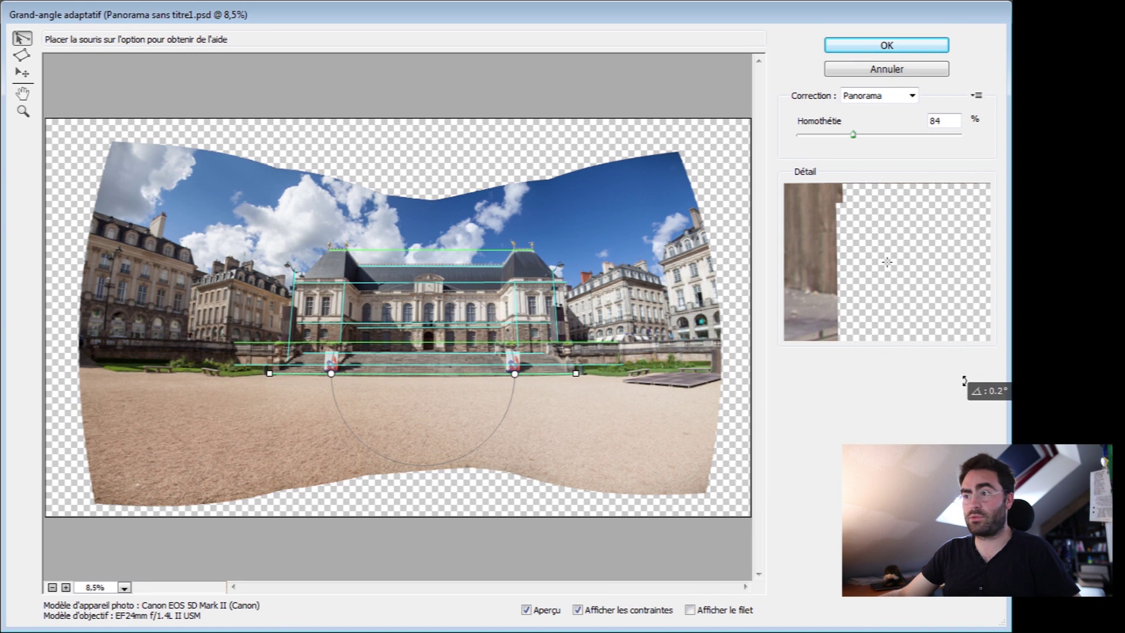
# Rotate the left and right façade edge constraints to about 90° so they stand upright.
pyautogui.click(287, 361)
pyautogui.moveTo(286, 371)
pyautogui.mouseDown()
pyautogui.moveTo(286, 571)
pyautogui.moveTo(298, 573)
pyautogui.mouseUp()
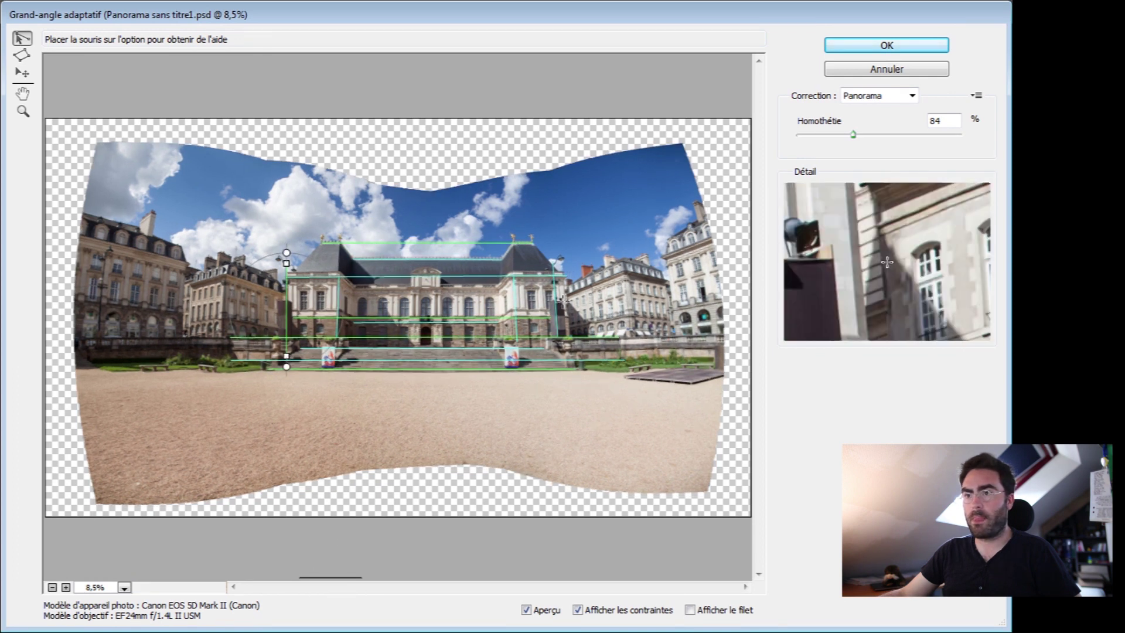
pyautogui.click(555, 300)
pyautogui.moveTo(558, 356); pyautogui.dragTo(562, 532)
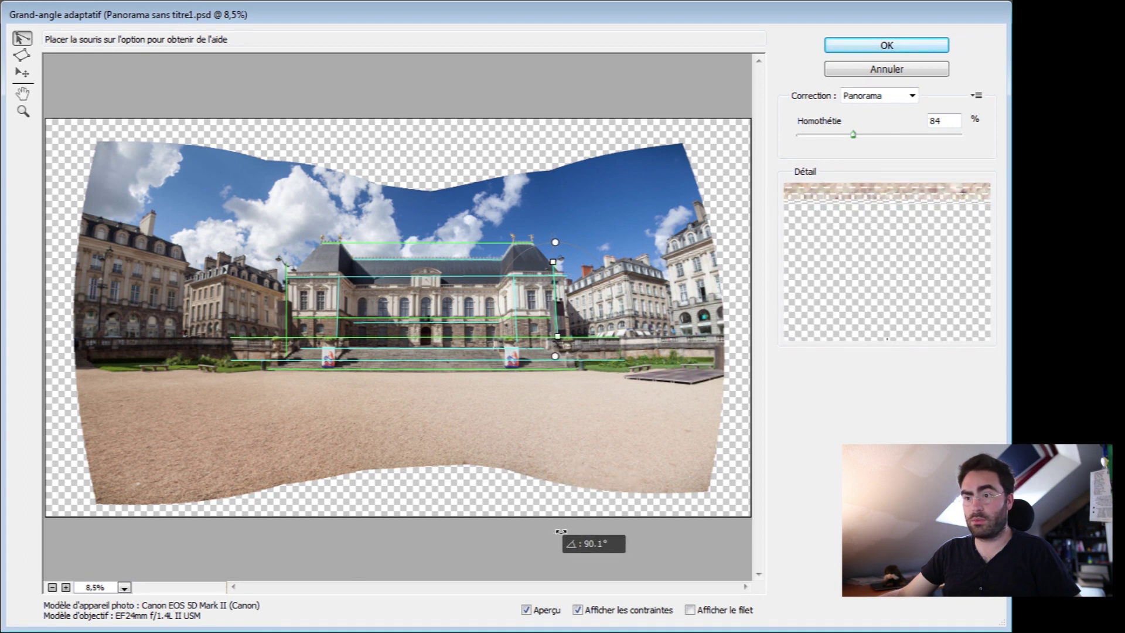
pyautogui.moveTo(560, 531); pyautogui.dragTo(558, 530)
pyautogui.moveTo(518, 367); pyautogui.dragTo(525, 491)
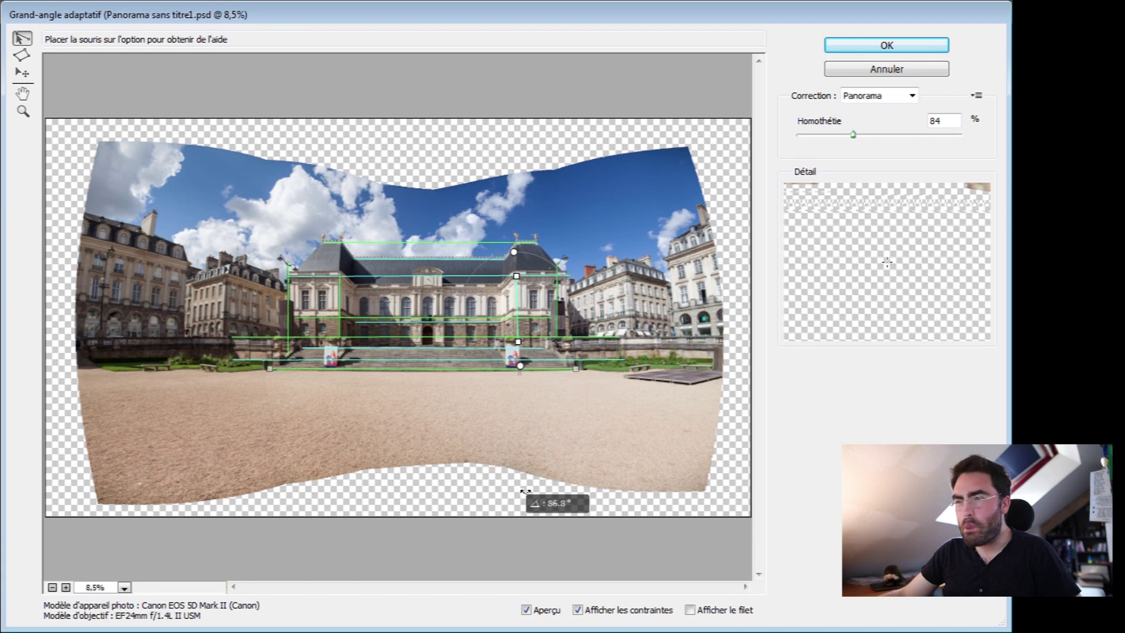
pyautogui.moveTo(525, 491); pyautogui.dragTo(515, 490)
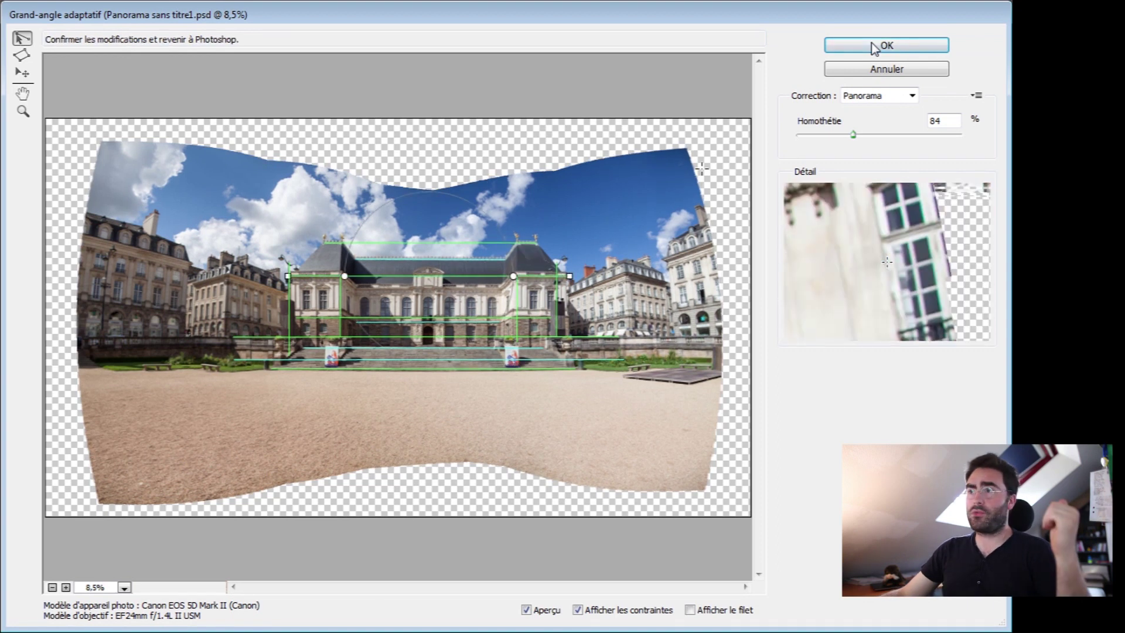
# Apply the wide-angle correction, zoom out, and toggle the top layer's visibility to compare.
pyautogui.click(871, 43)
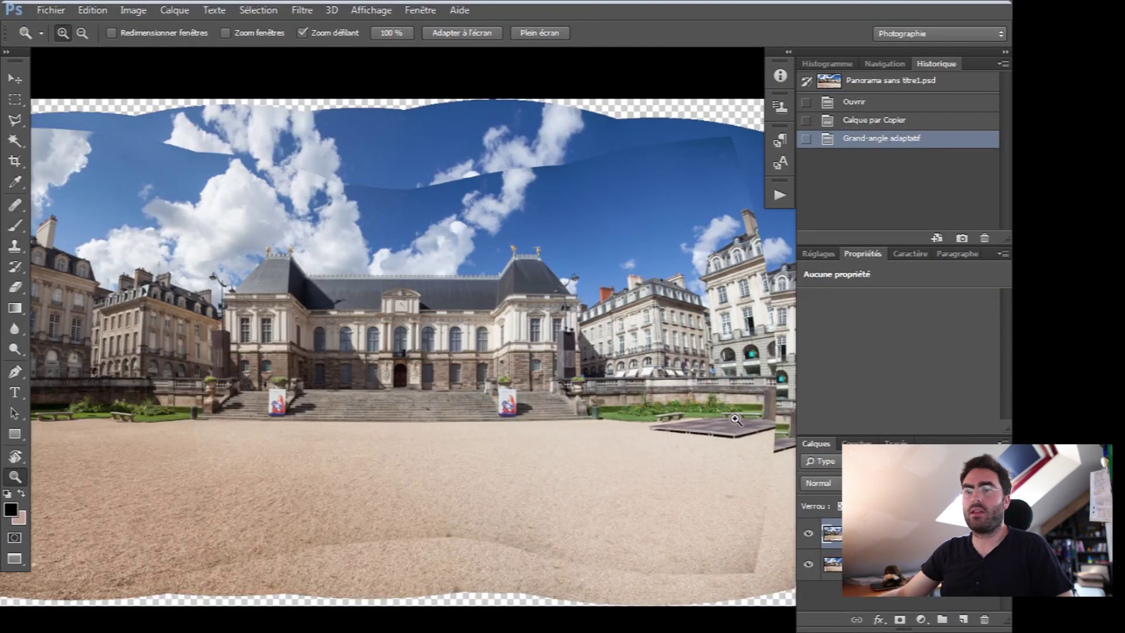
pyautogui.keyDown('alt'); pyautogui.click(449, 362); pyautogui.keyUp('alt')
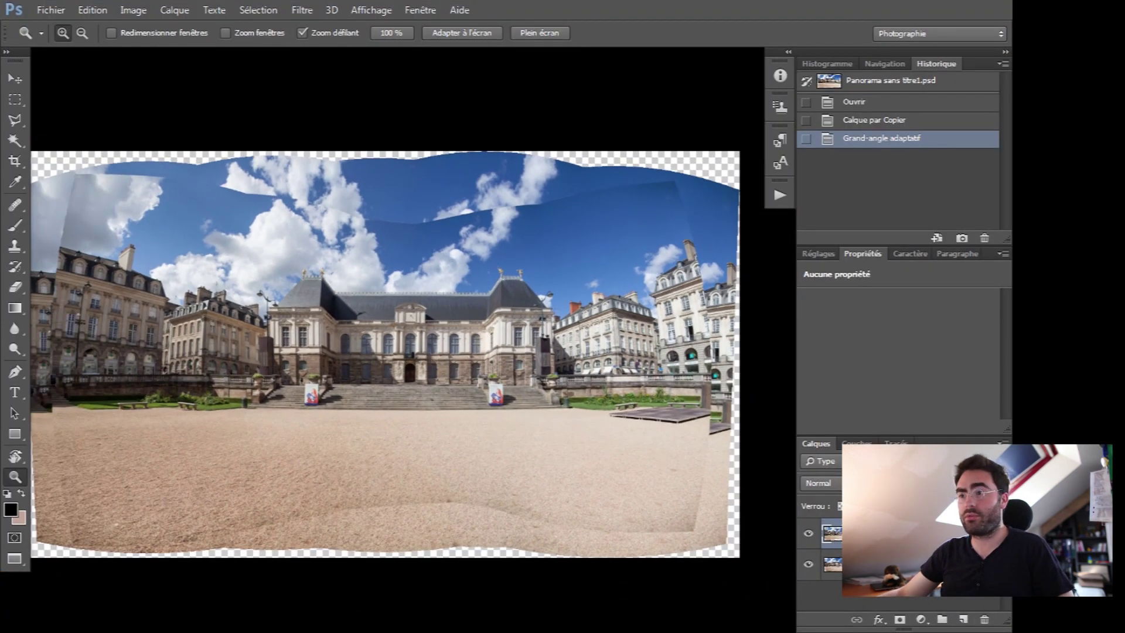
pyautogui.click(808, 534)
pyautogui.click(808, 534)
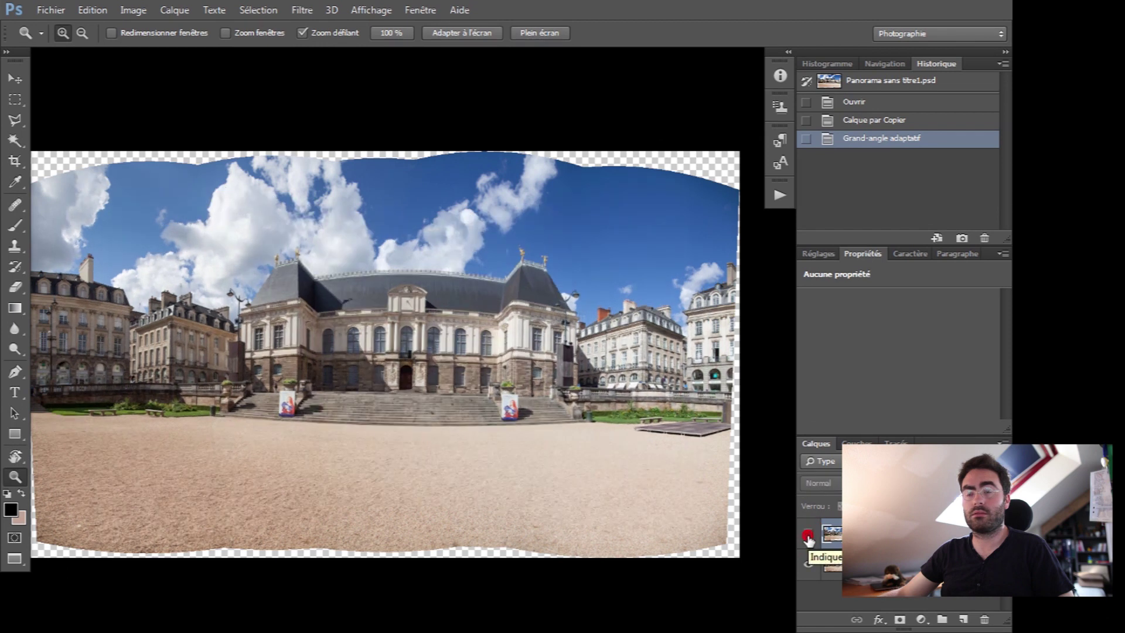
pyautogui.click(808, 536)
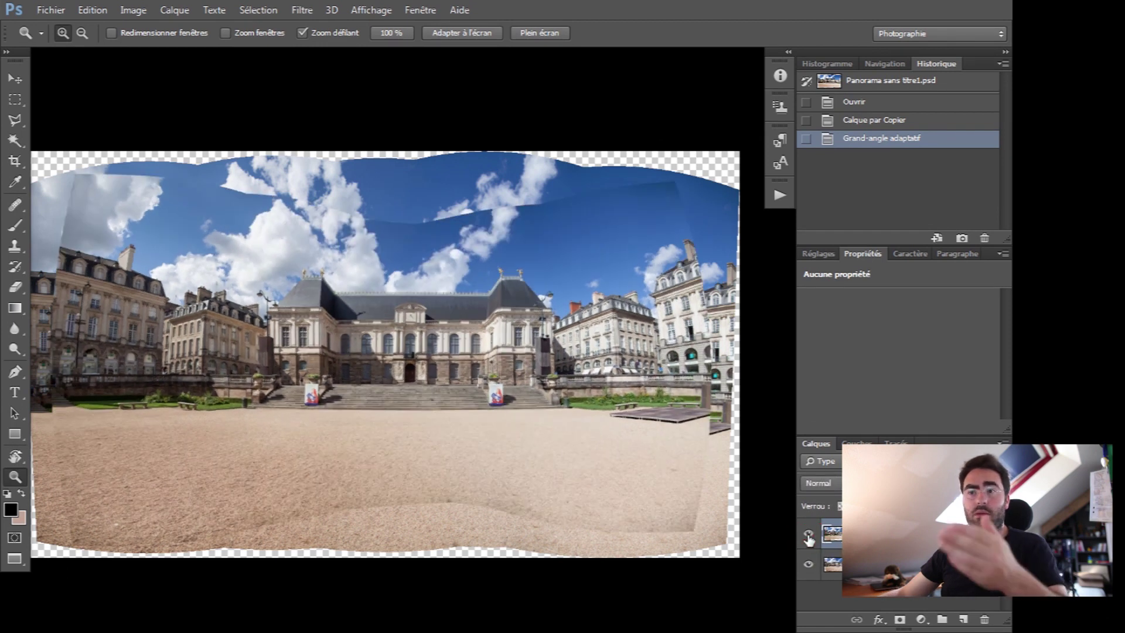
pyautogui.click(808, 534)
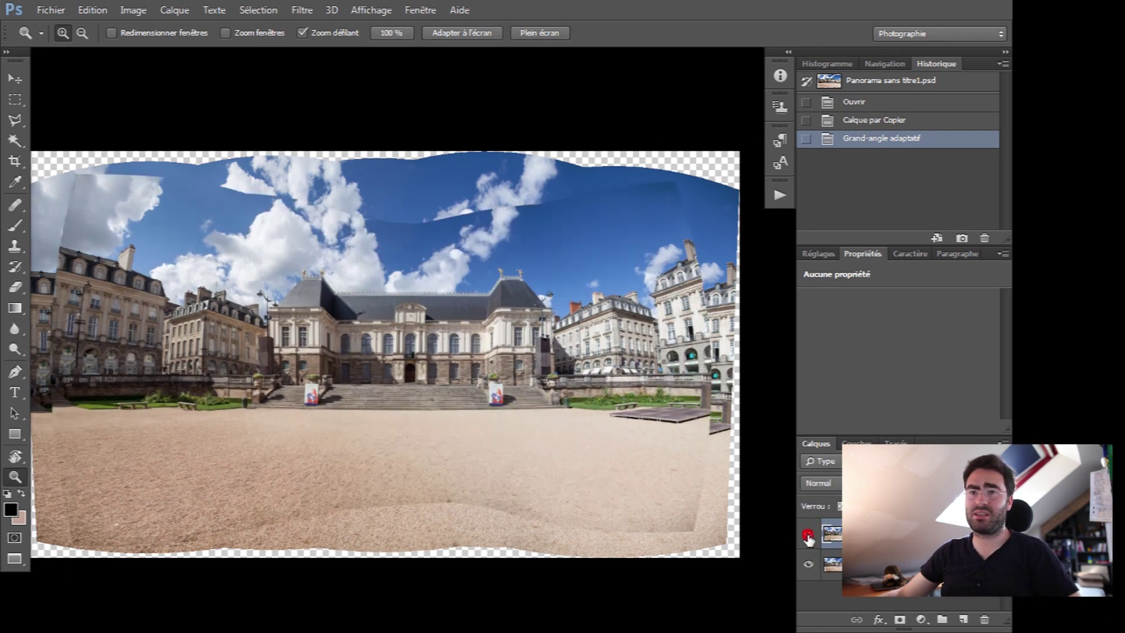
# Hide the corrected layer to reveal the original curved panorama beneath.
pyautogui.click(810, 536)
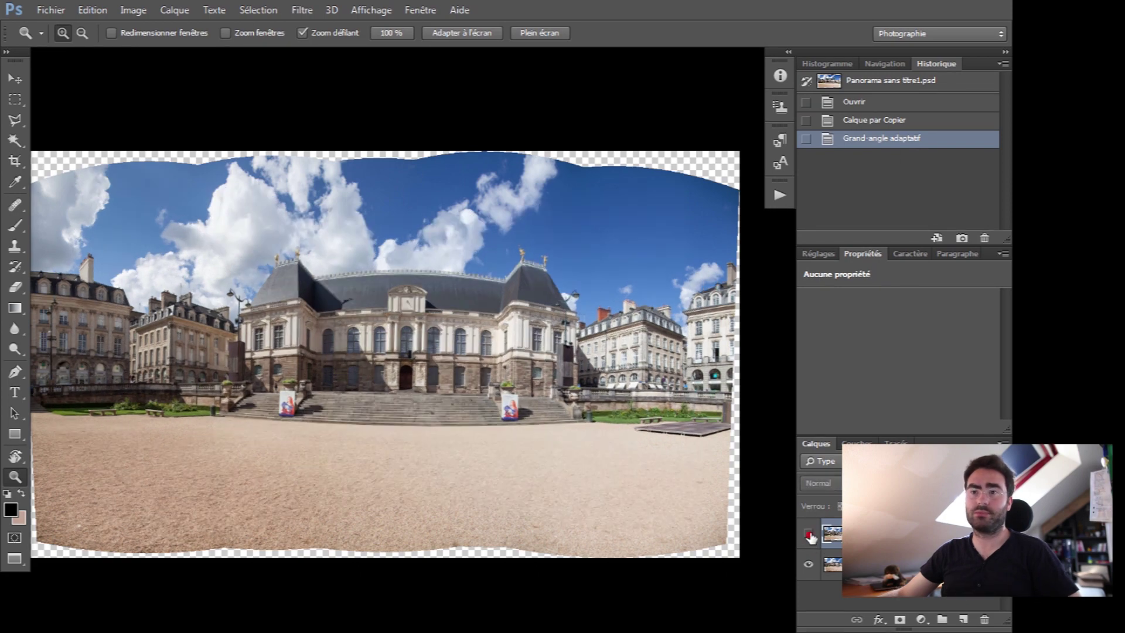